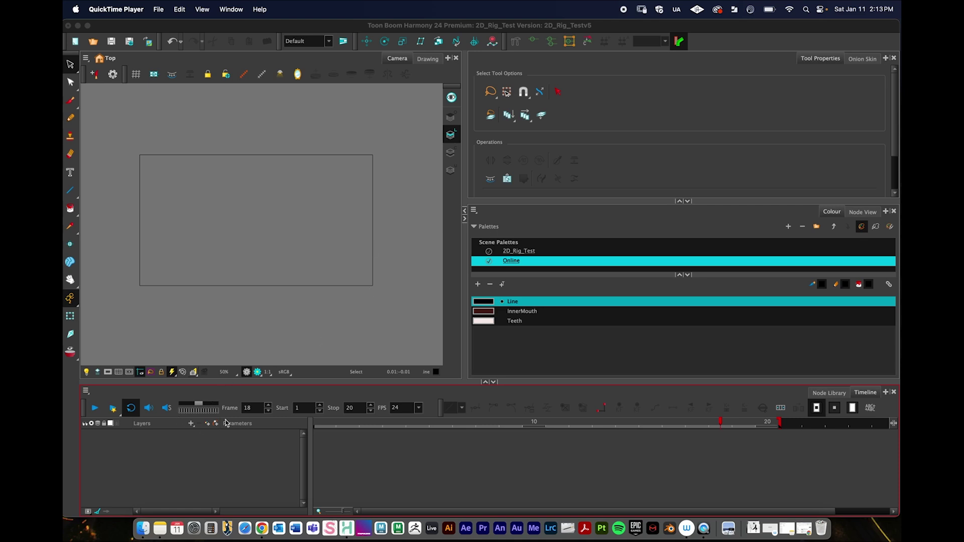
- At frame 1, add a vector drawing layer named Mouth
left_click_drag(339, 417, 307, 417)
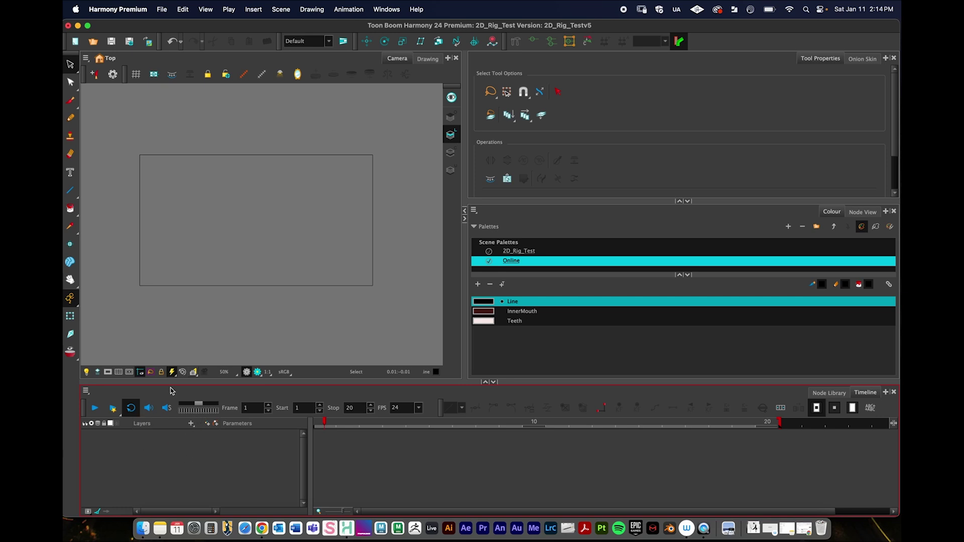
left_click(192, 424)
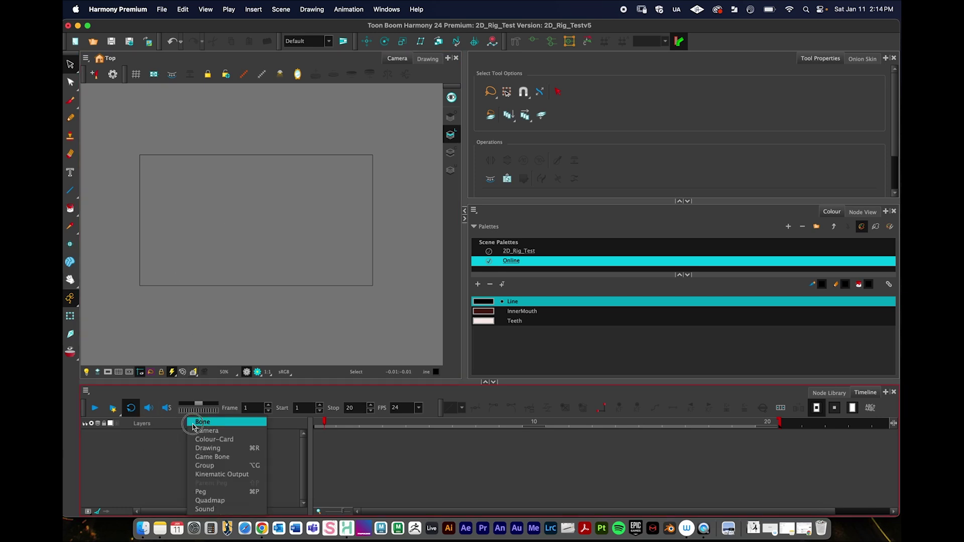
left_click(204, 448)
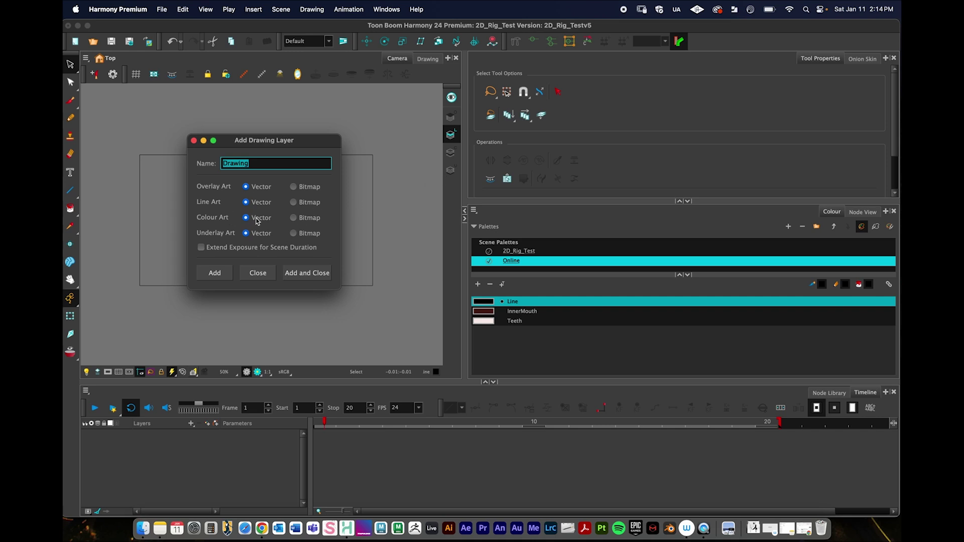
mouse_move(294, 145)
left_mouse_down()
mouse_move(297, 154)
mouse_move(320, 139)
left_mouse_up()
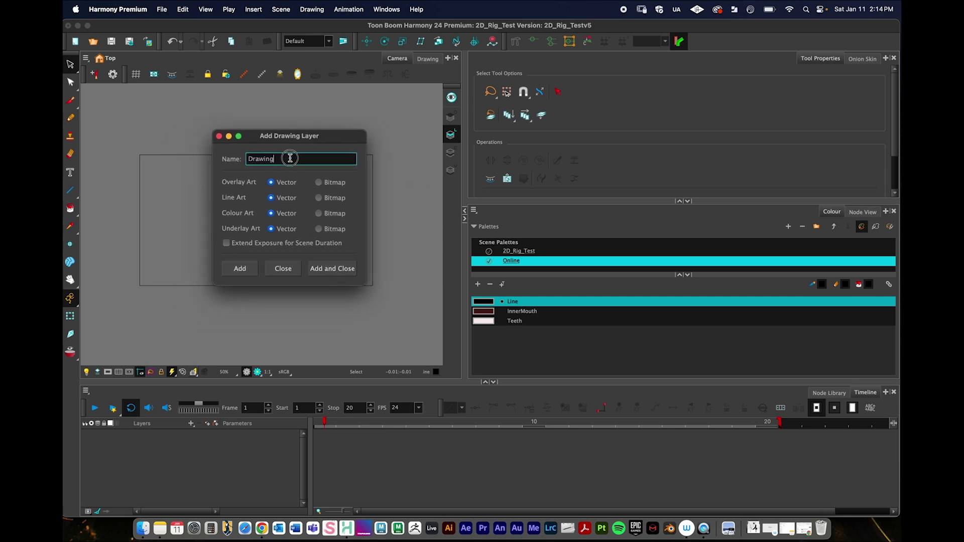
type("Mouth")
left_click(330, 270)
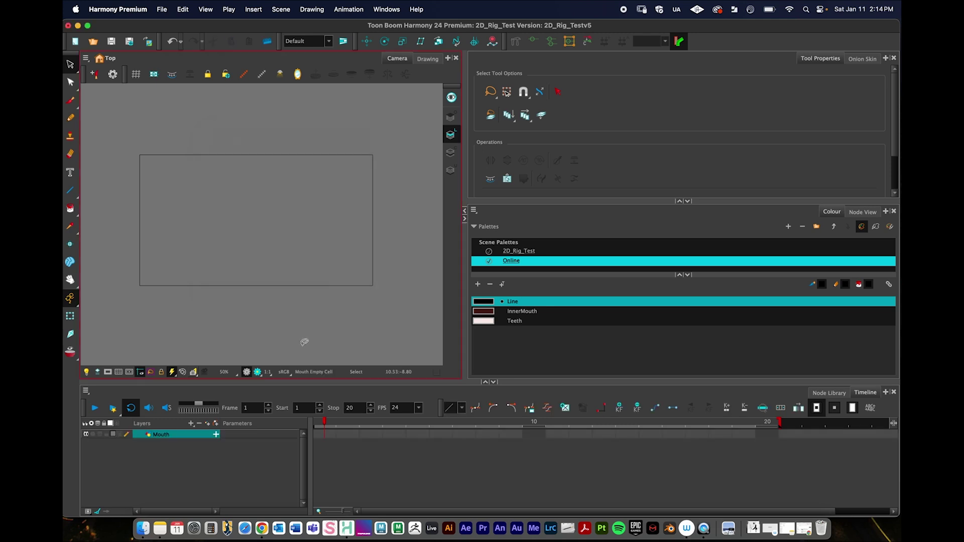
- With the Pencil tool and the Online palette's Line colour, draw a gently curved mouth line across the camera frame
left_click(524, 253)
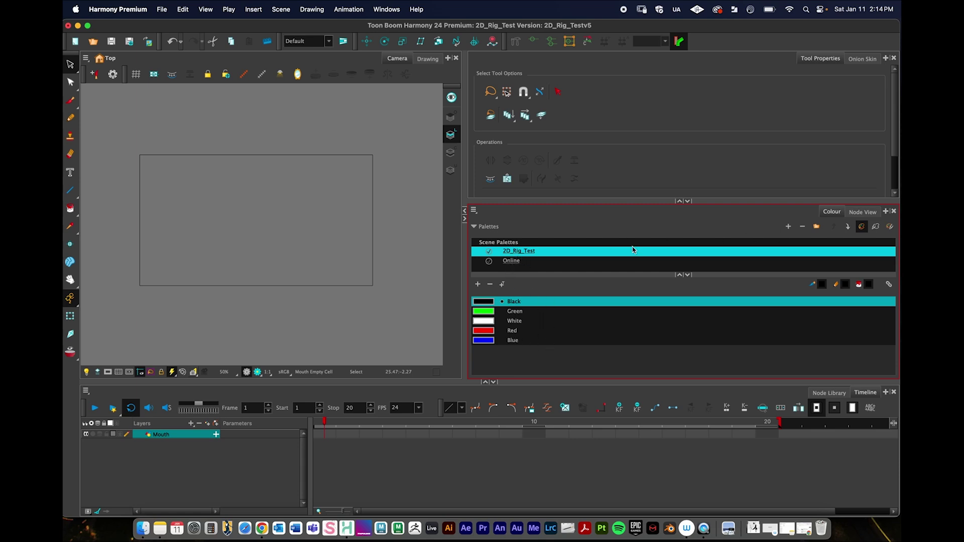
left_click(516, 262)
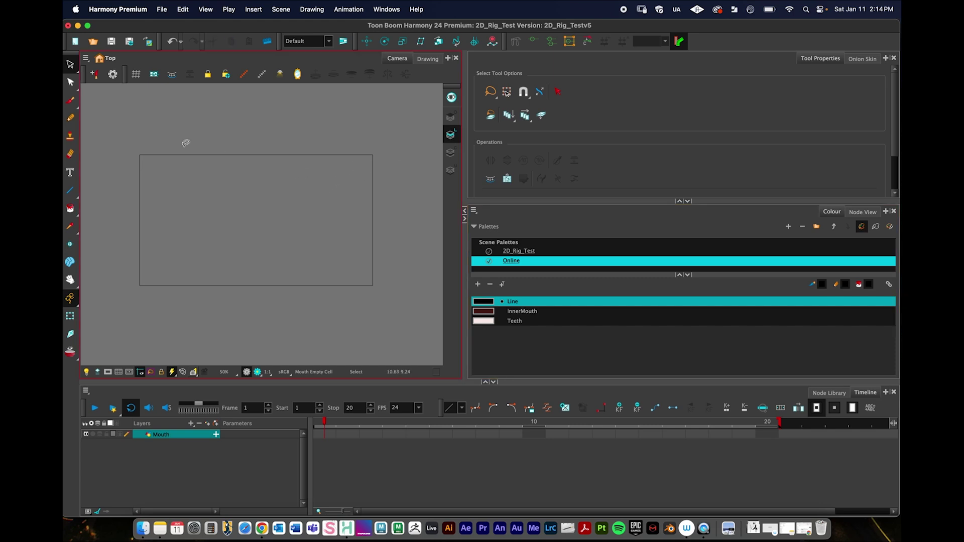
left_click(70, 82)
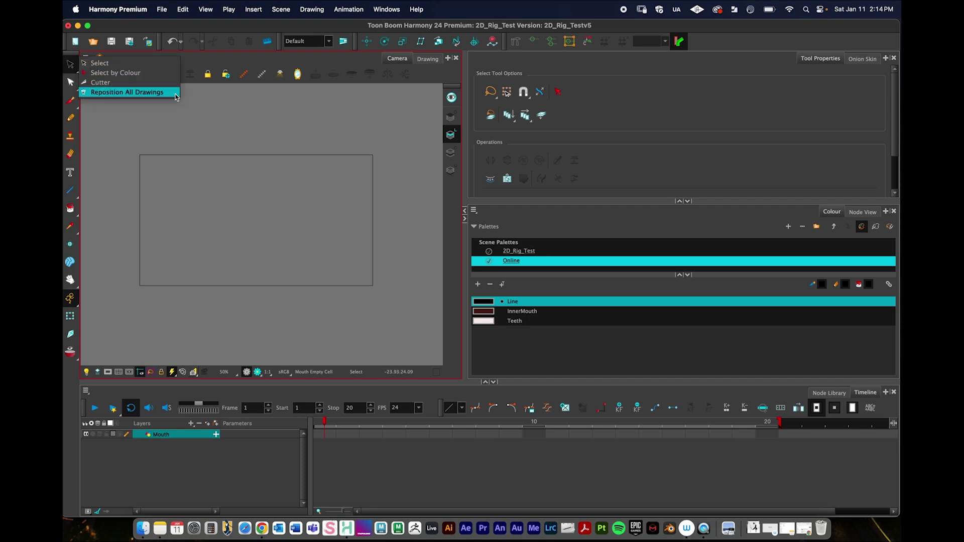
left_click(441, 130)
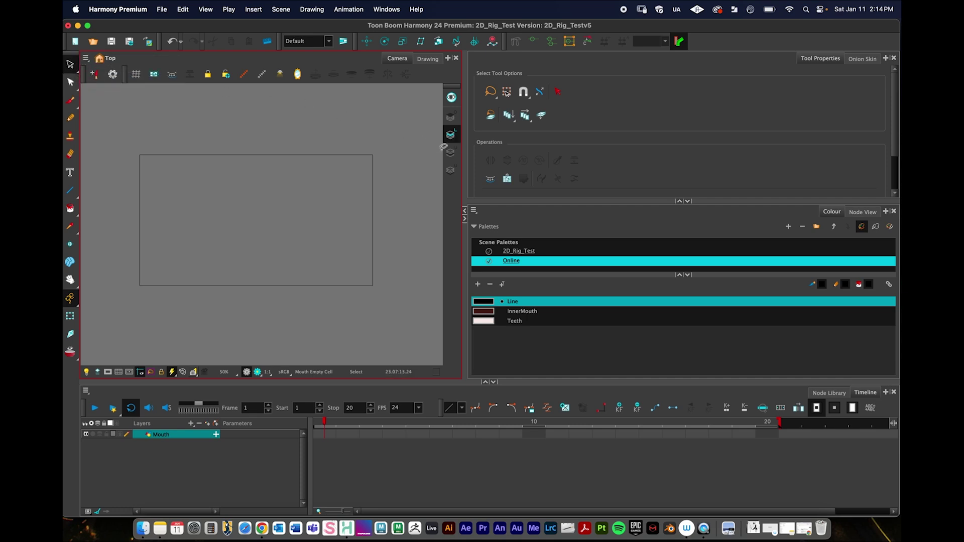
left_click(70, 100)
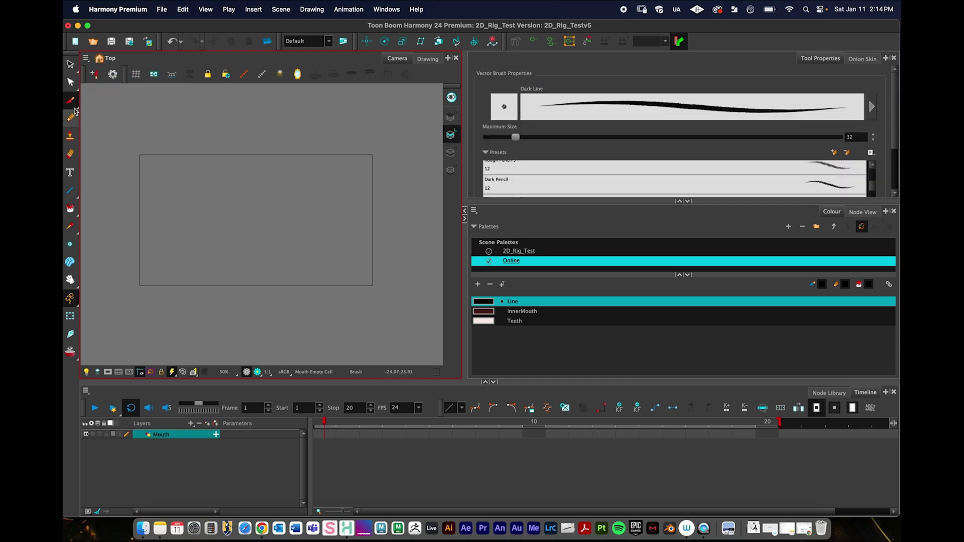
left_click(71, 117)
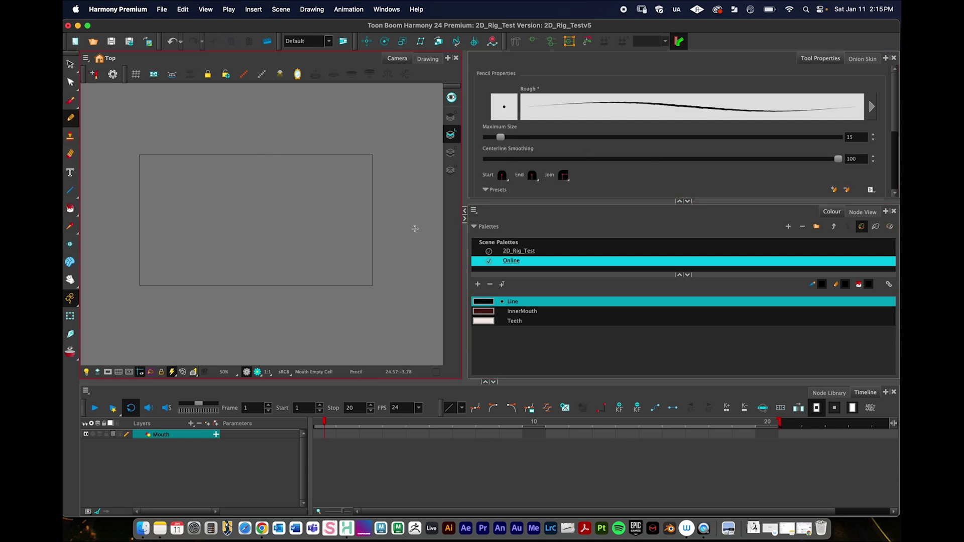
key("2")
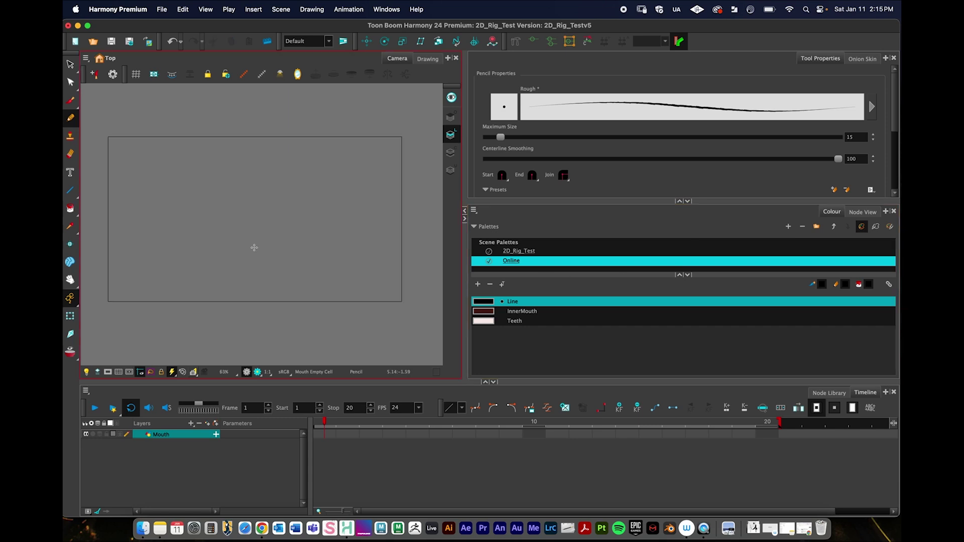
left_click_drag(241, 240, 263, 251)
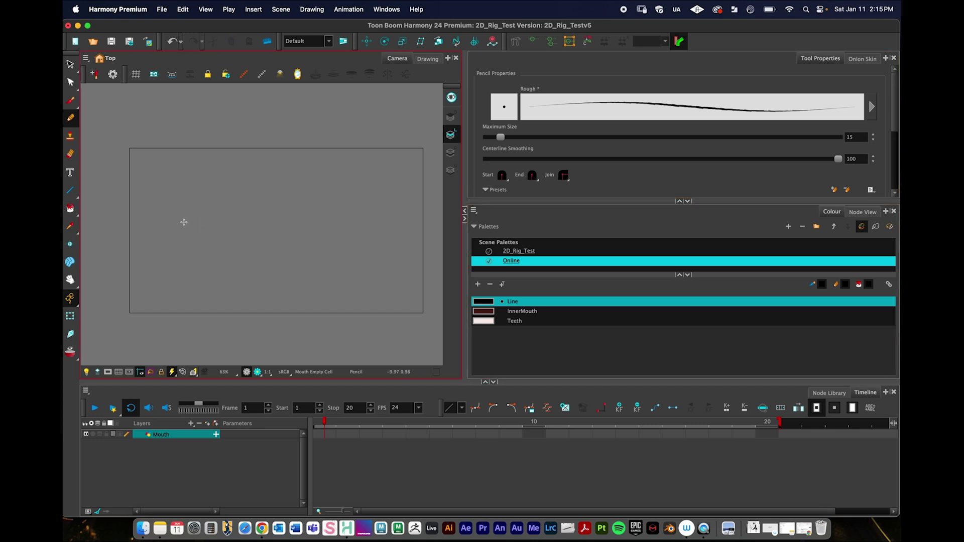
left_click_drag(178, 219, 388, 208)
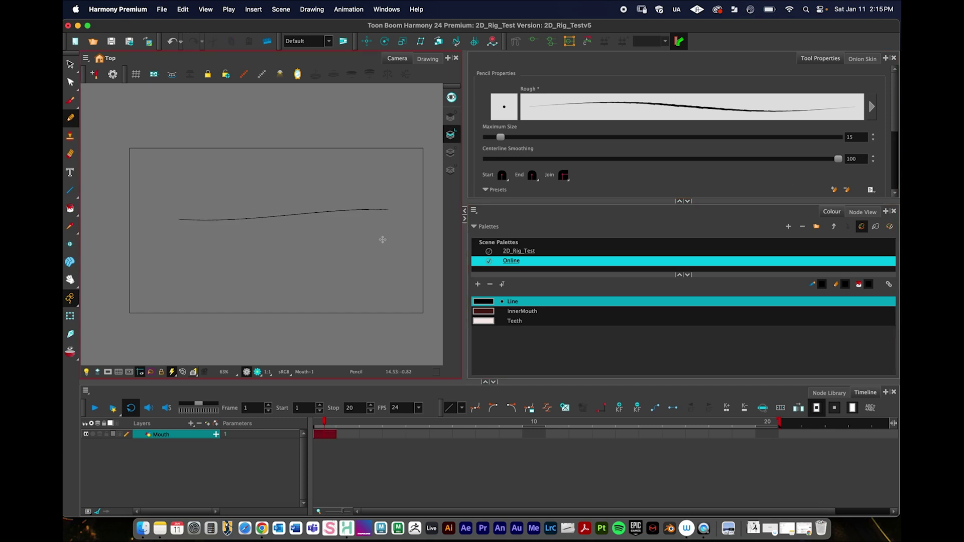
key("super+z")
left_click_drag(186, 222, 387, 210)
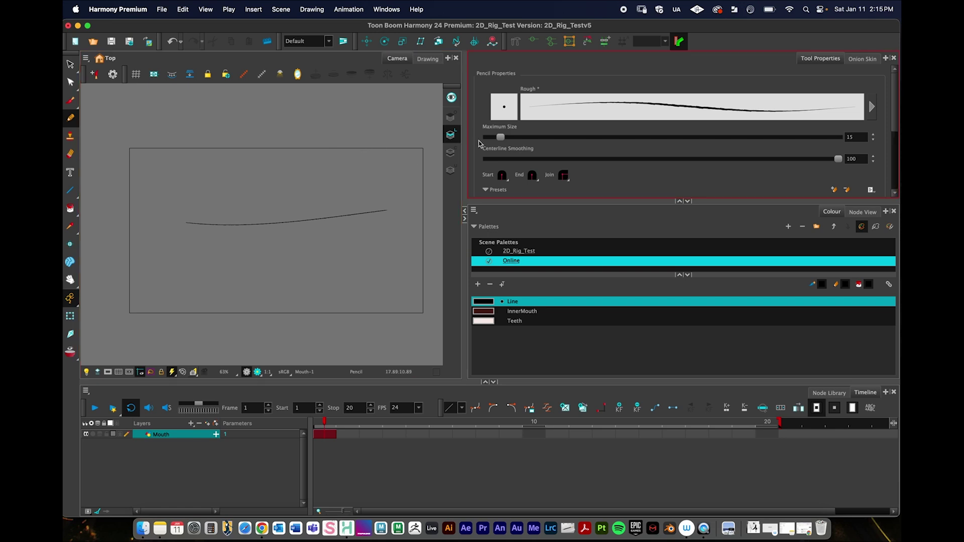
- Open the Library window to view the Mouth layer's drawing substitution, and close it
left_click(388, 10)
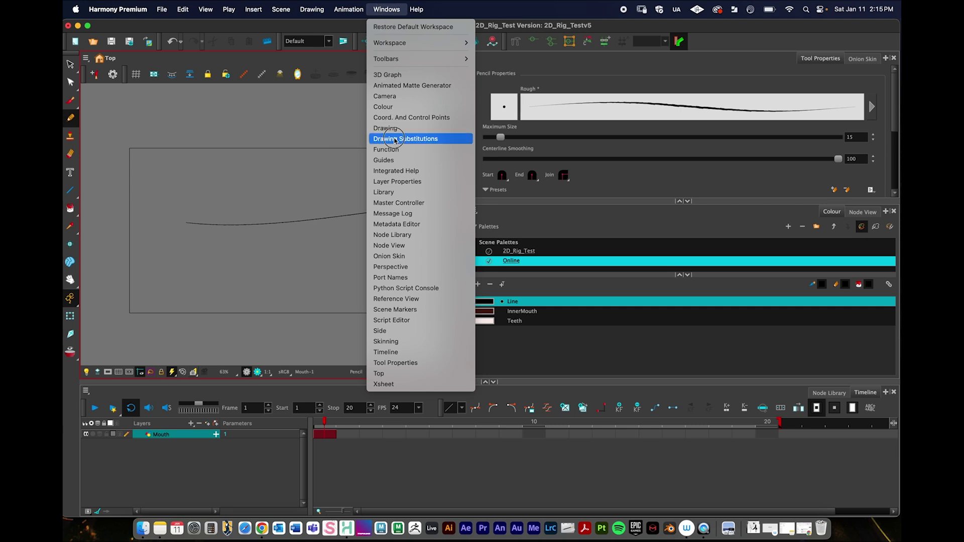
left_click(396, 193)
left_click_drag(553, 98, 474, 85)
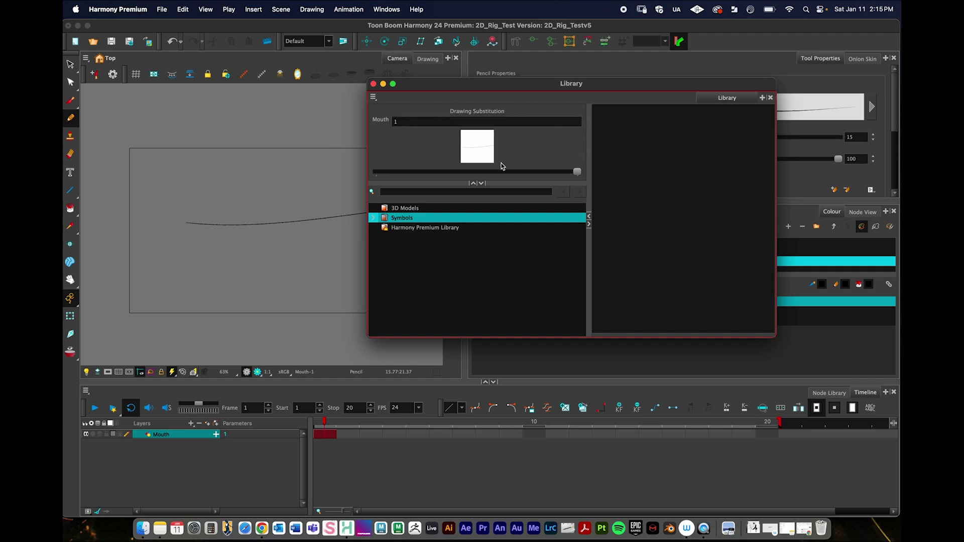
left_click(373, 84)
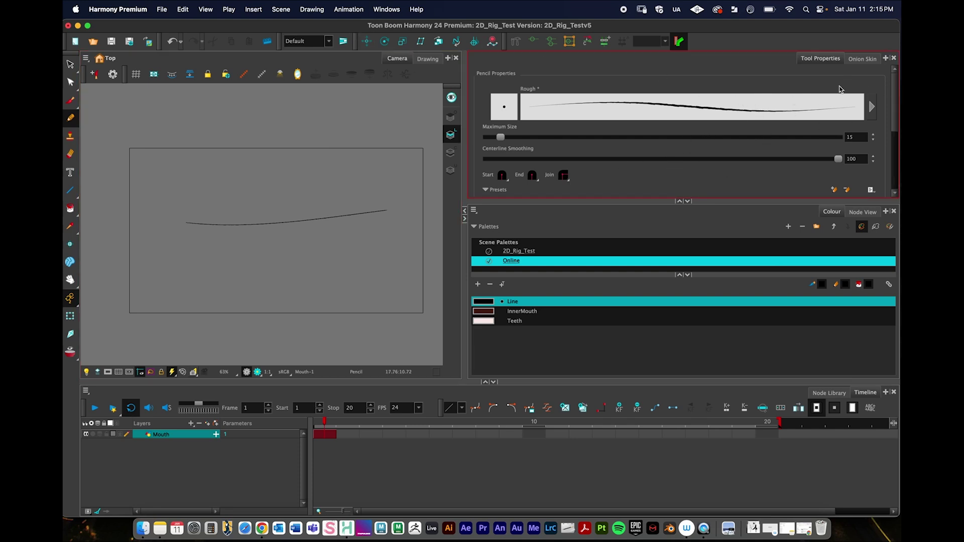
- Add an enlarged Drawing Substitutions view alongside Tool Properties, and preview No Exposure and drawing 1 for the Mouth layer
left_click(886, 58)
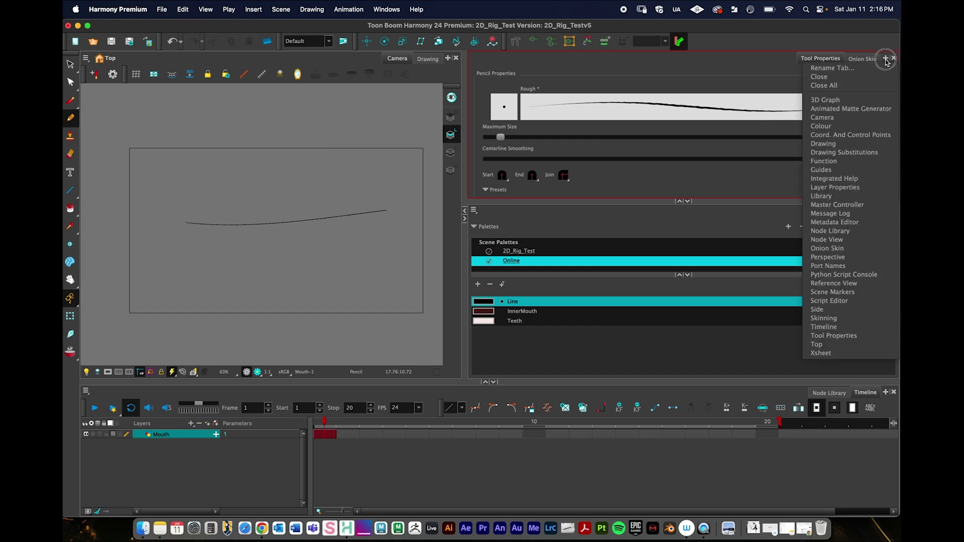
left_click(848, 154)
left_click_drag(606, 202, 606, 217)
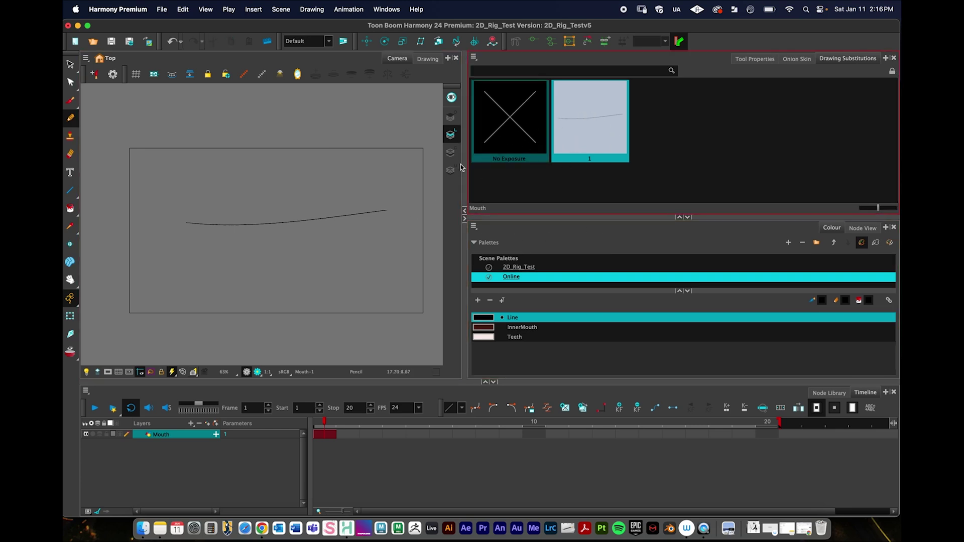
left_click(517, 120)
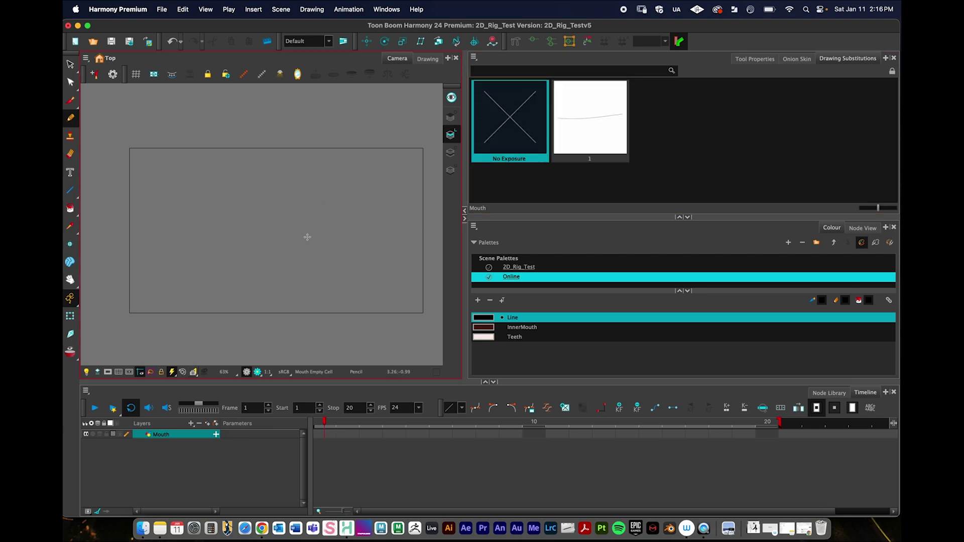
left_click(596, 118)
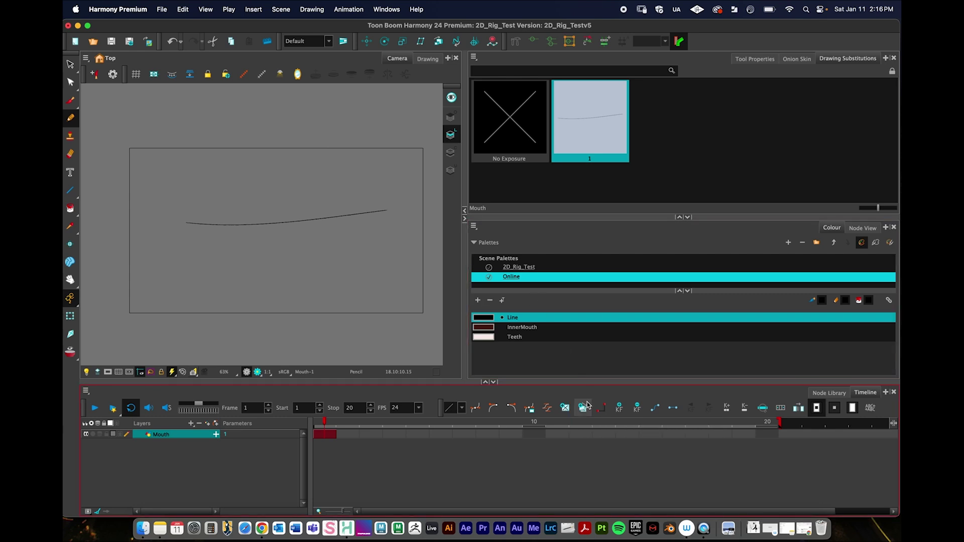
- Duplicate drawing 1 of the Mouth layer and replace the copy's line with a pencil-drawn oval open mouth
left_click(585, 407)
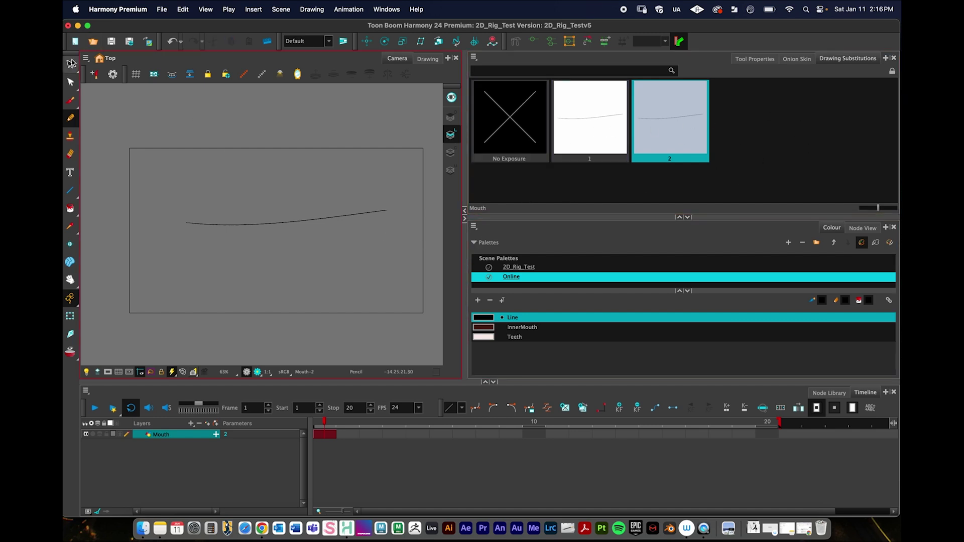
left_click(70, 64)
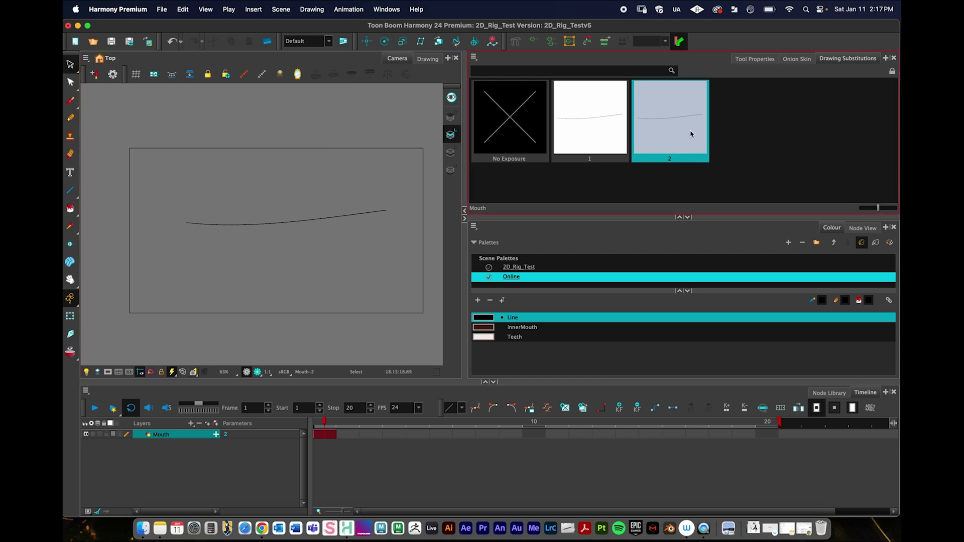
key("super+a")
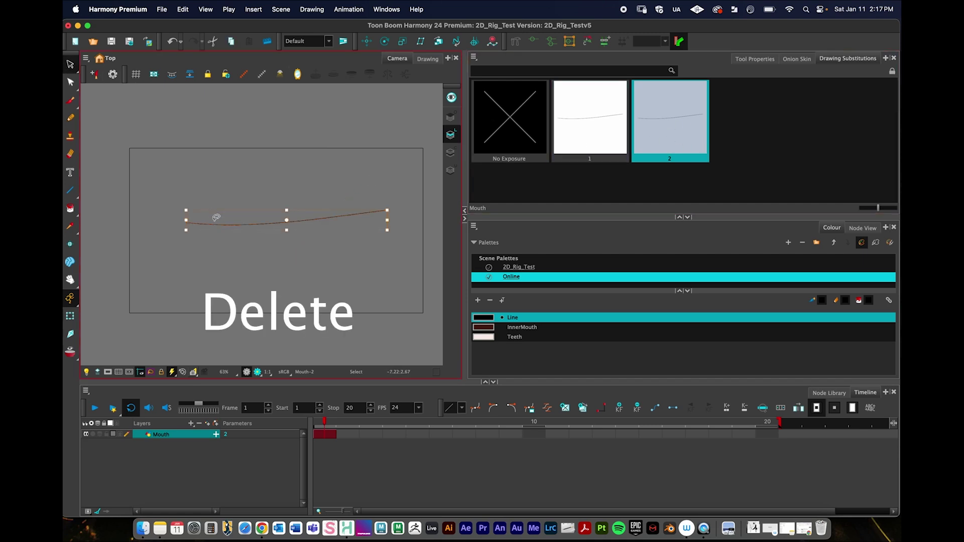
left_click(70, 117)
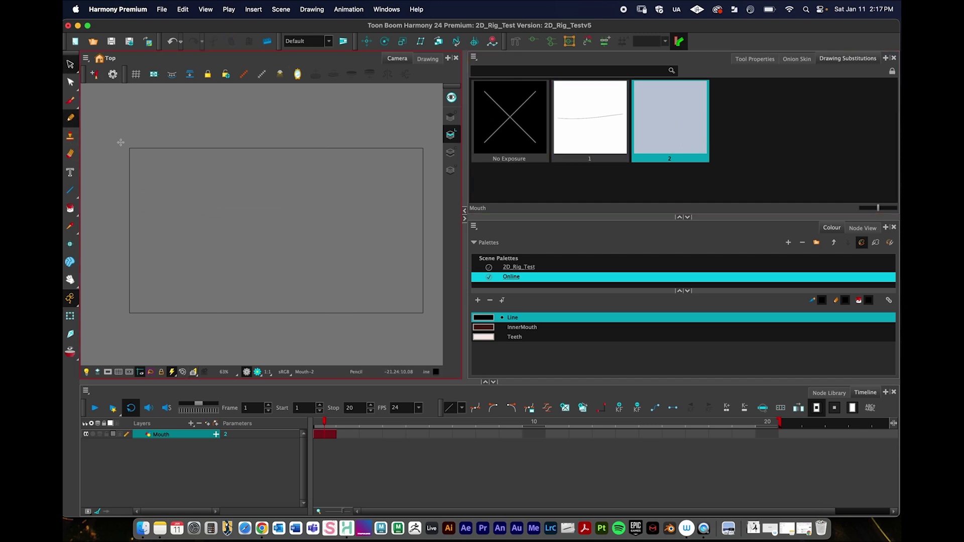
left_click_drag(271, 249, 246, 259)
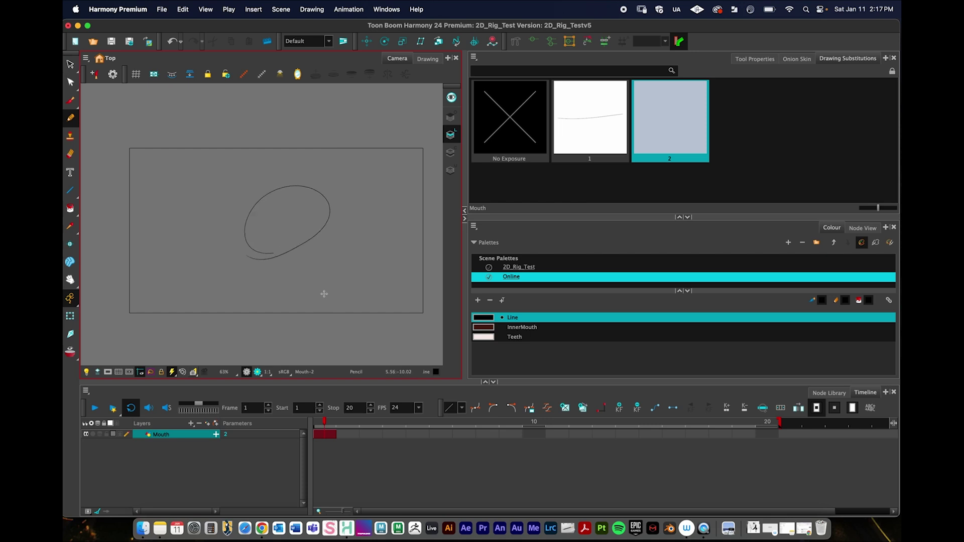
- Compare the line and oval mouths by swapping between drawing substitutions 1 and 2, ending on drawing 1
left_click(500, 183)
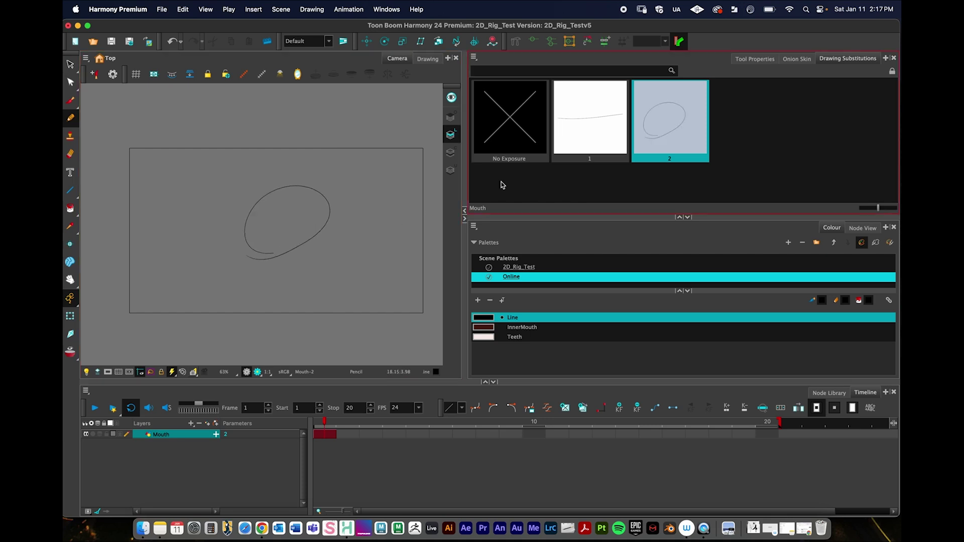
left_click(613, 123)
left_click(660, 122)
left_click(603, 122)
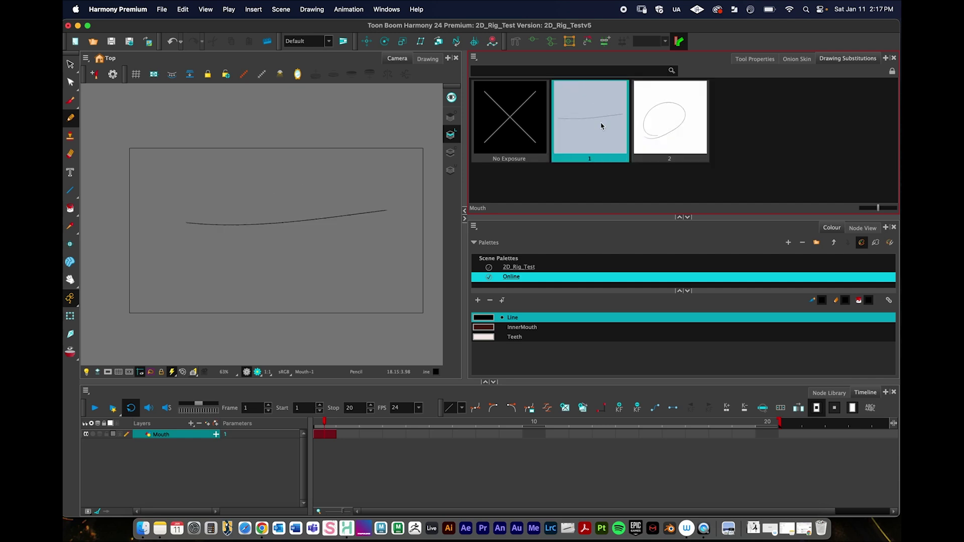
left_click(646, 123)
left_click(602, 122)
left_click(640, 132)
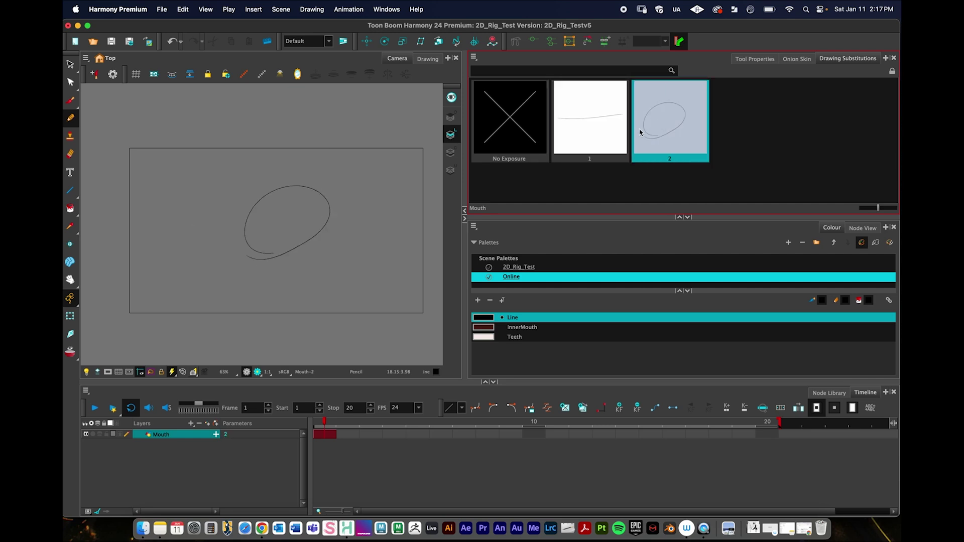
left_click(610, 129)
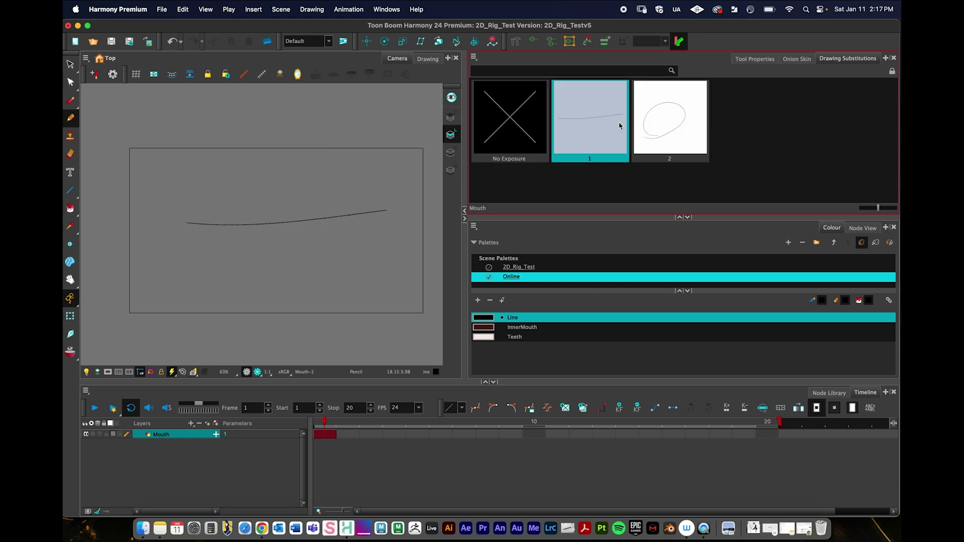
left_click(664, 137)
left_click(596, 137)
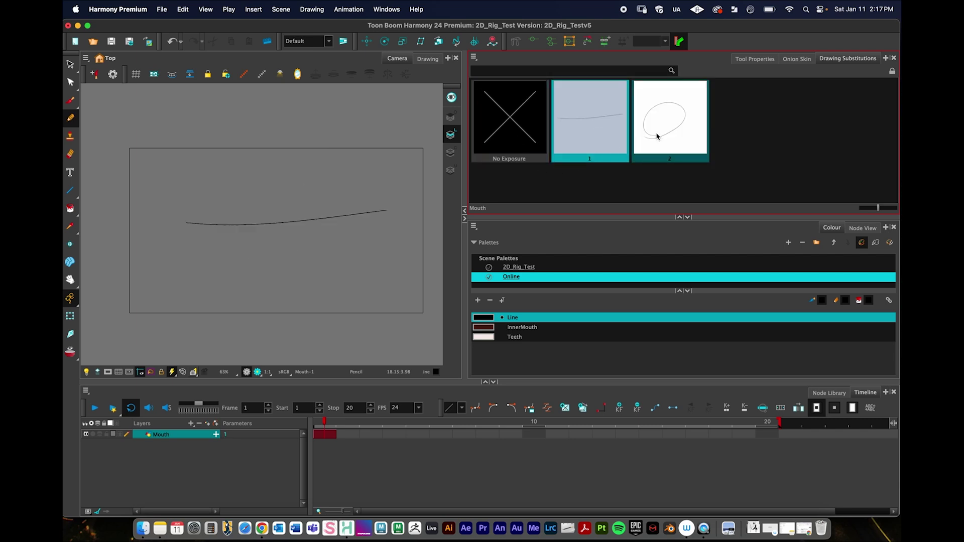
left_click(661, 135)
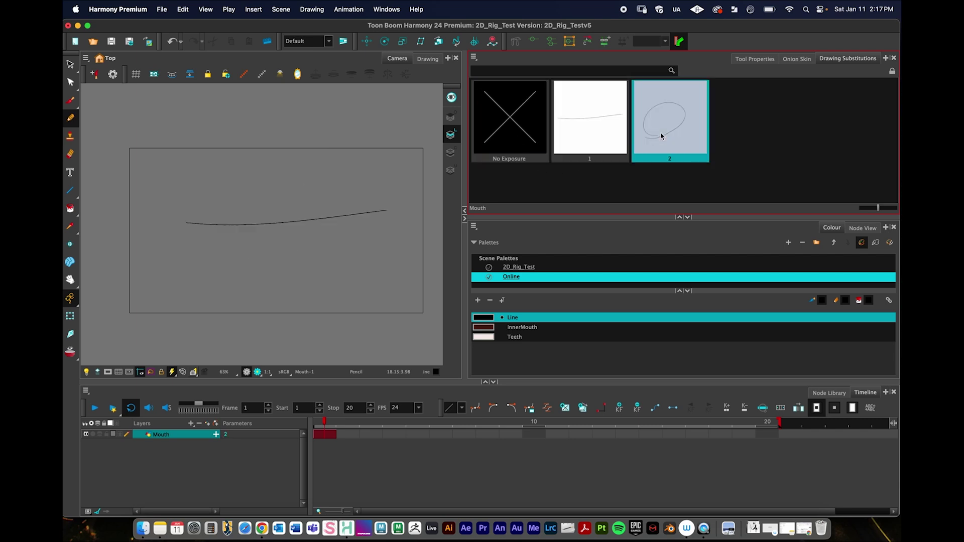
left_click(584, 135)
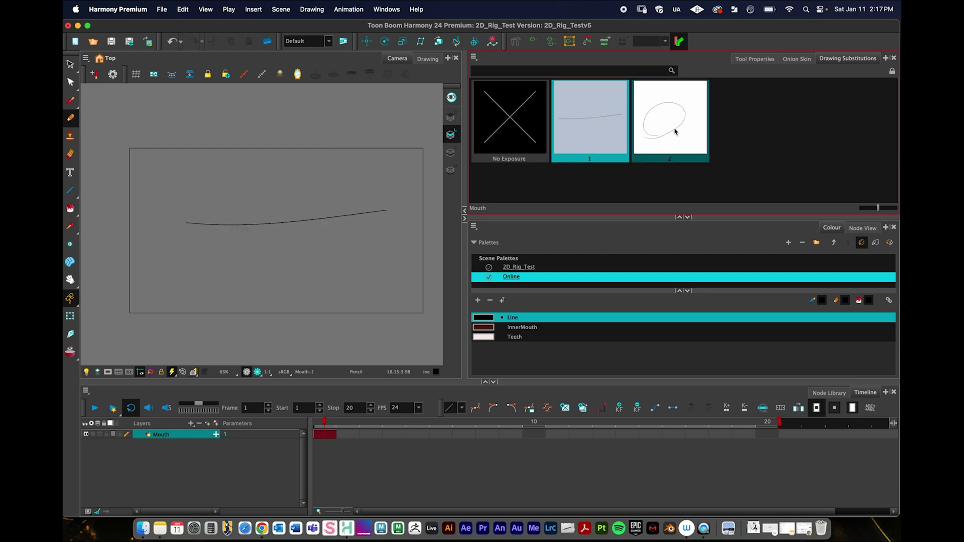
- Duplicate drawing 1 of the Mouth layer and reshape the copy's line into a wider, downward-bowed curve with the Contour Editor
left_click(582, 409)
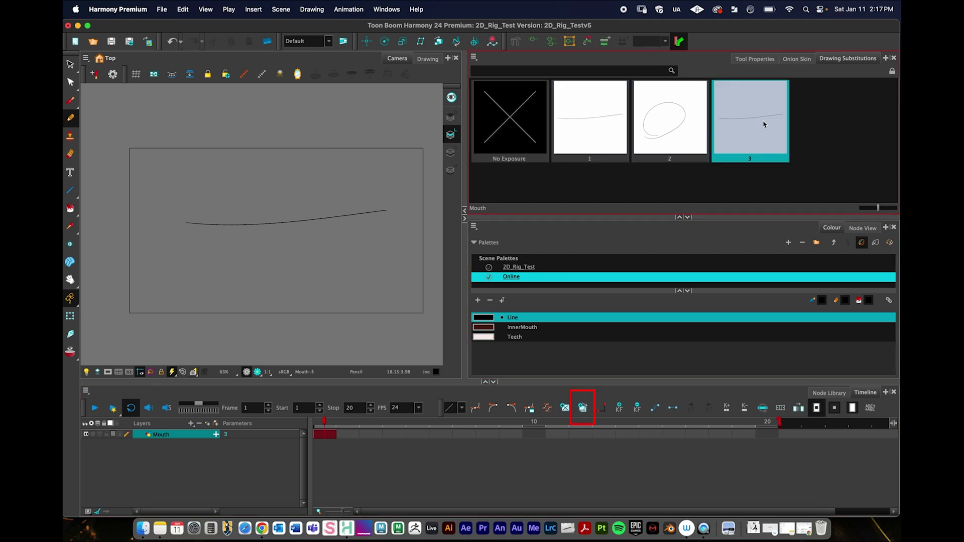
left_click(70, 81)
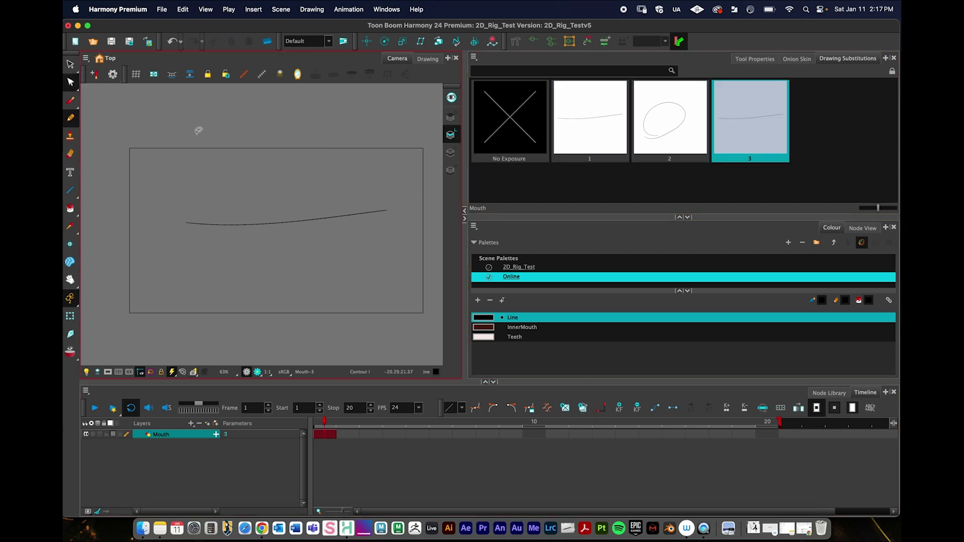
left_click(278, 220)
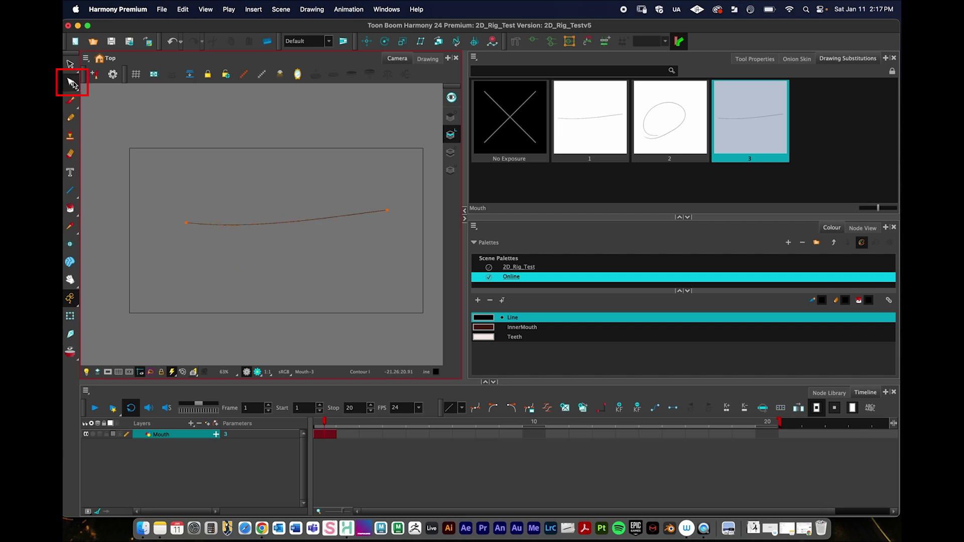
left_click(190, 225)
left_click_drag(189, 226, 175, 220)
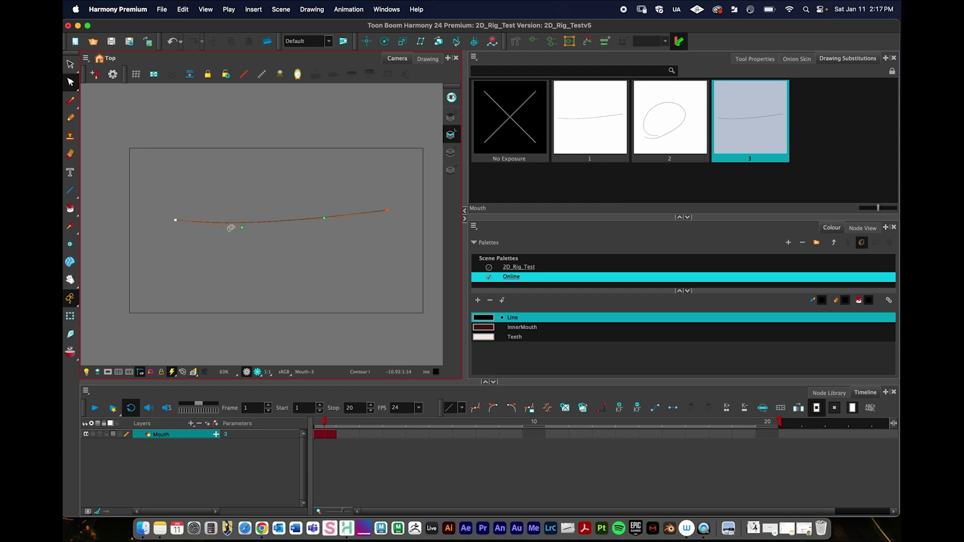
left_click_drag(242, 229, 245, 234)
left_click_drag(324, 218, 333, 226)
left_click(389, 212)
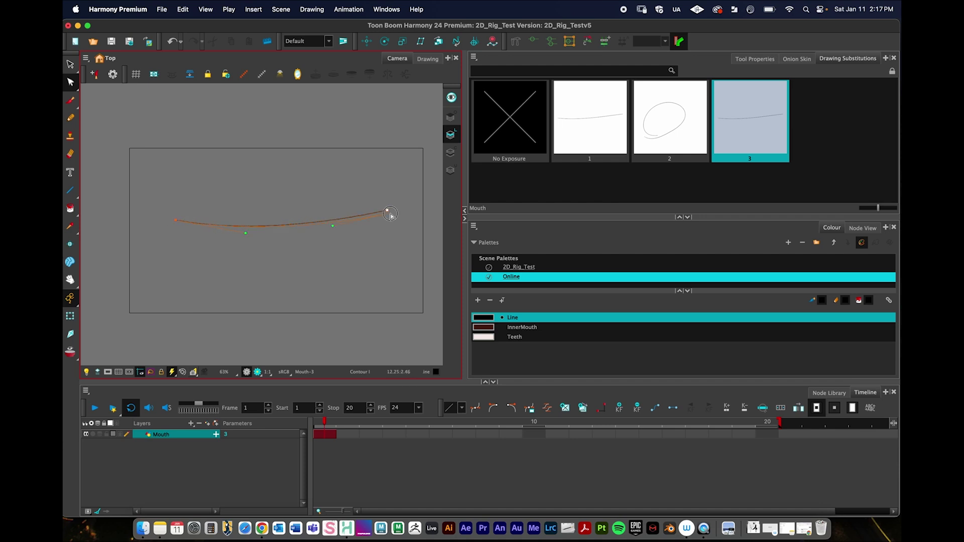
left_click_drag(391, 215, 393, 215)
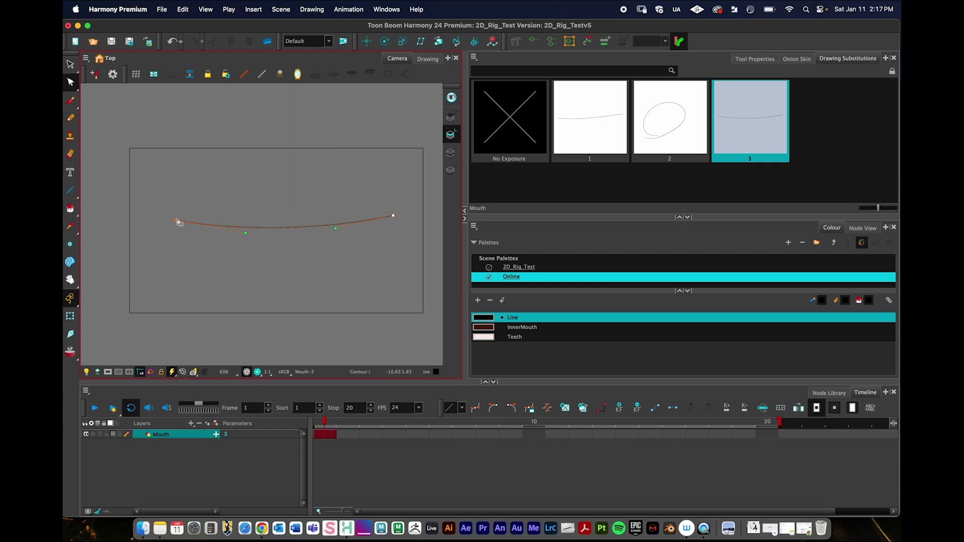
left_click_drag(168, 218, 166, 219)
- Pencil a shallow lower-lip curve beneath the line in drawing 3 and trim the curve's overhanging ends with the Cutter
left_click(71, 117)
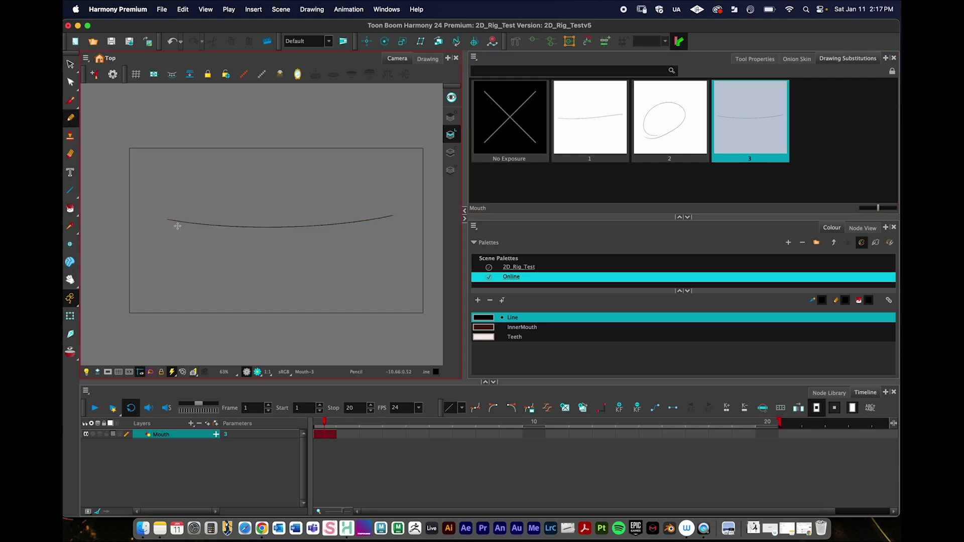
mouse_move(172, 216)
left_mouse_down()
mouse_move(212, 244)
mouse_move(284, 244)
mouse_move(341, 237)
mouse_move(386, 215)
left_mouse_up()
left_click(71, 65)
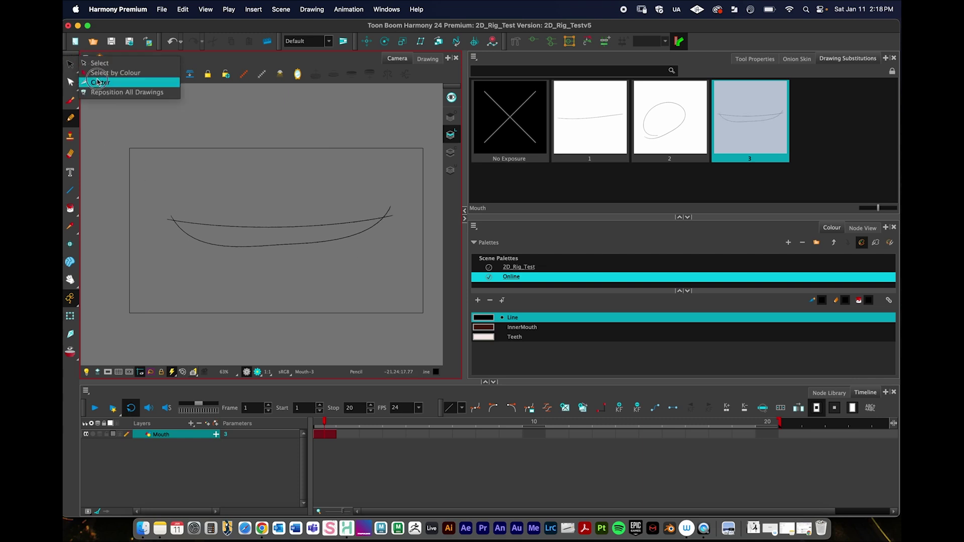
left_click(70, 65)
left_click(70, 65)
left_click(101, 83)
left_click_drag(171, 215, 186, 216)
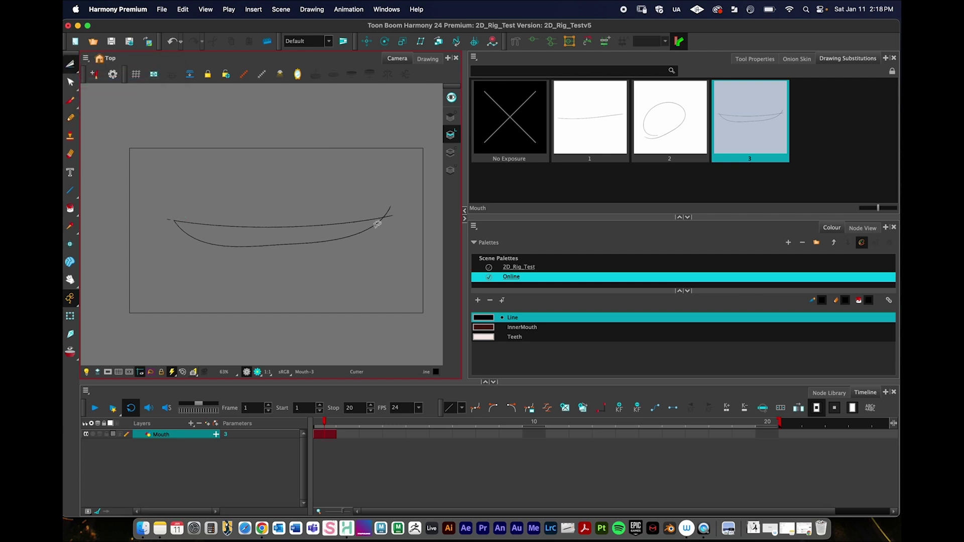
key("super+z")
key("1")
key("1")
key("2")
key("2")
key("2")
key("2")
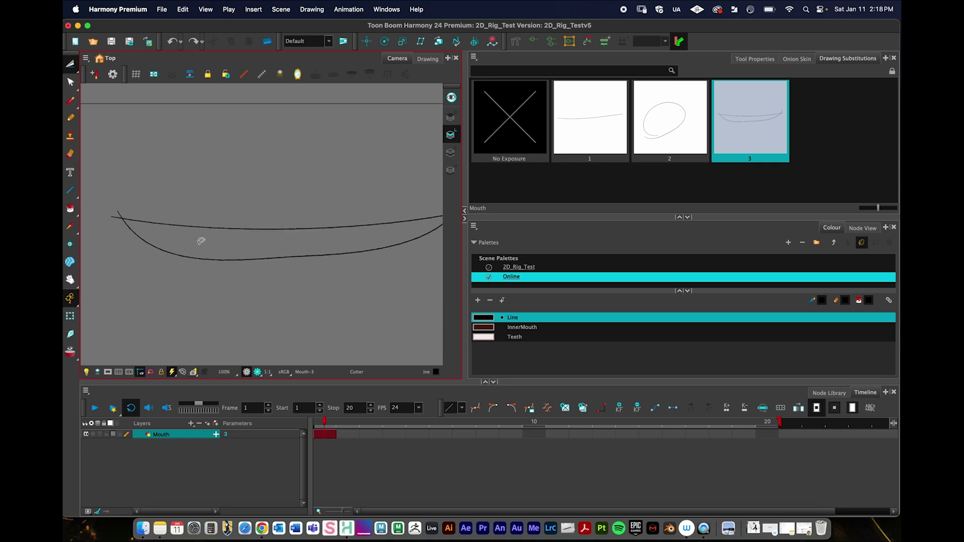
key("2")
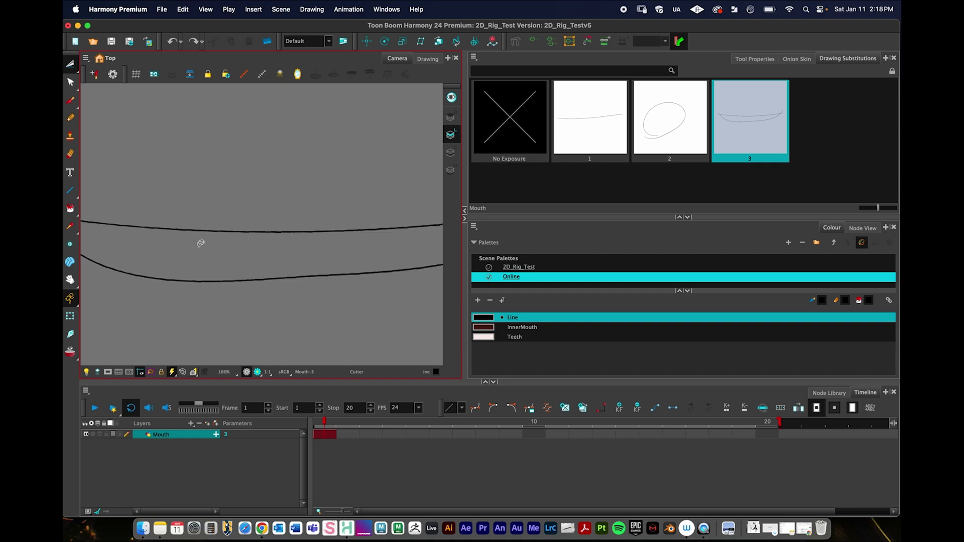
left_click_drag(172, 238, 300, 230)
left_click_drag(157, 195, 167, 197)
scroll(267, 194, "right", 10)
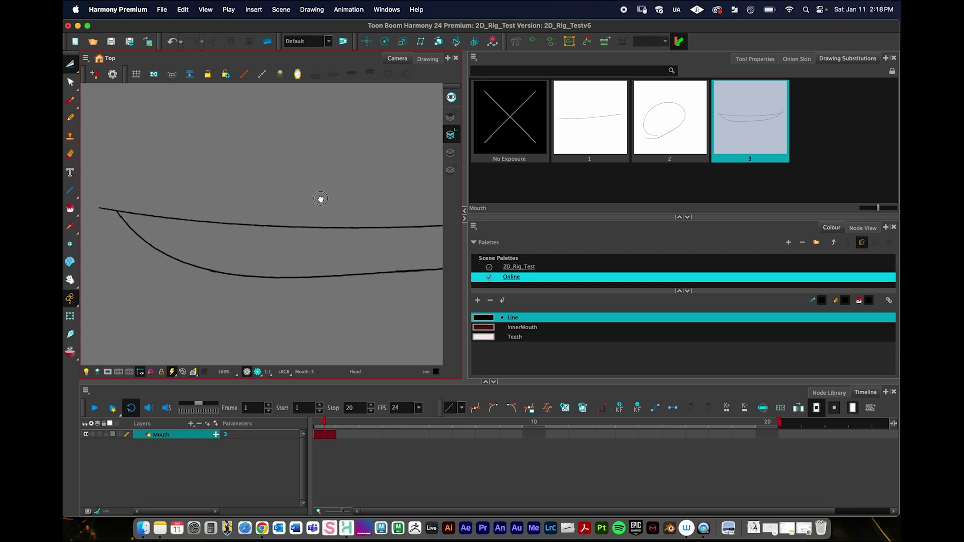
key("1")
key("1")
key("1")
key("1")
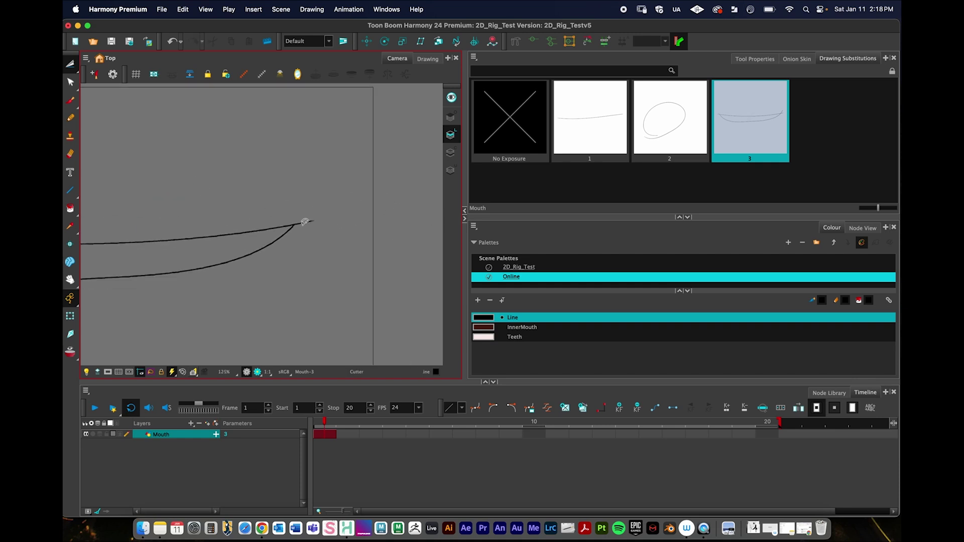
left_click_drag(268, 223, 354, 207)
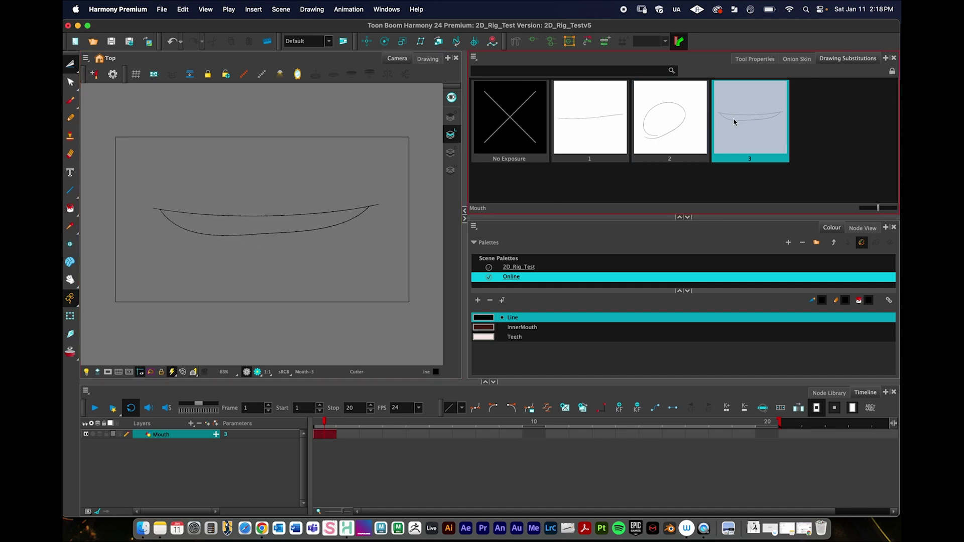
- Duplicate drawing 1 of the Mouth layer again and pencil a deep smile curve below the line in the copy
left_click(609, 129)
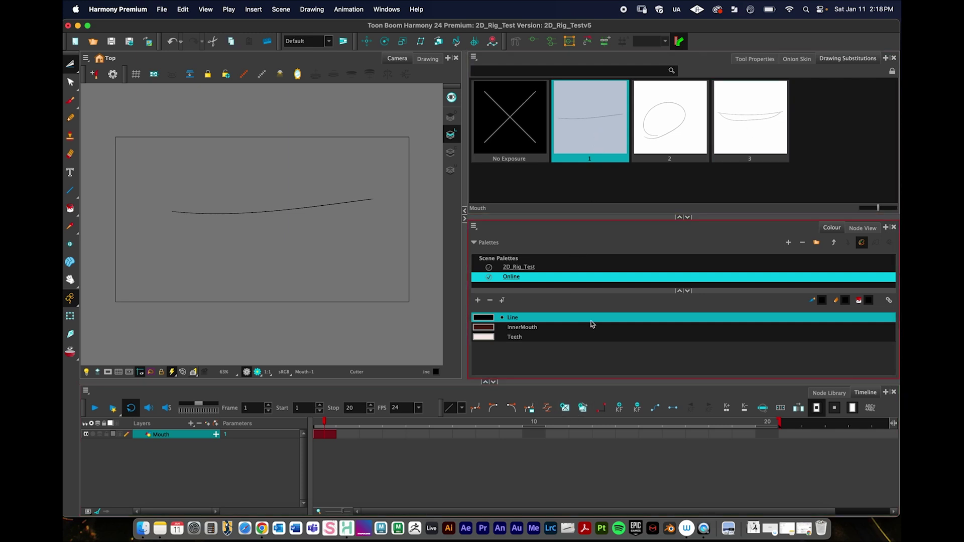
left_click(582, 407)
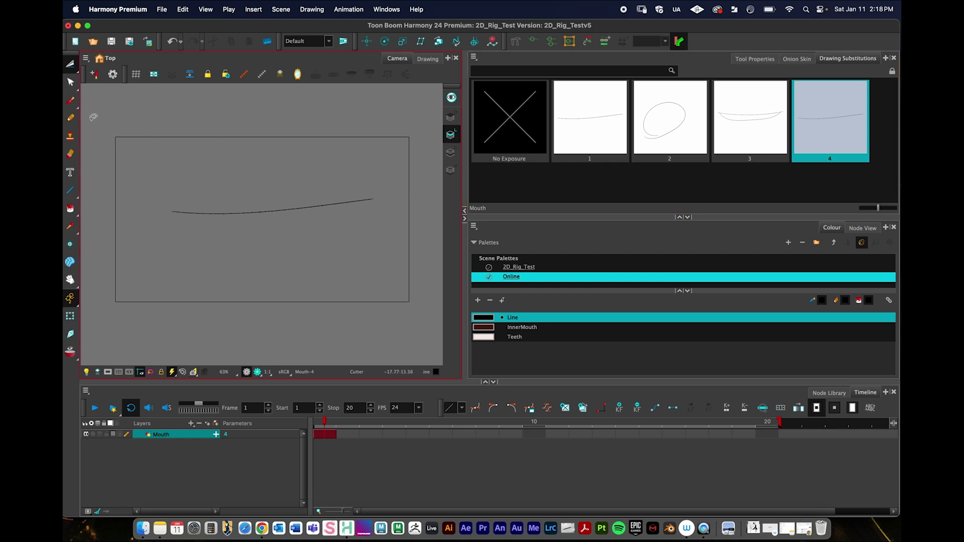
left_click(70, 117)
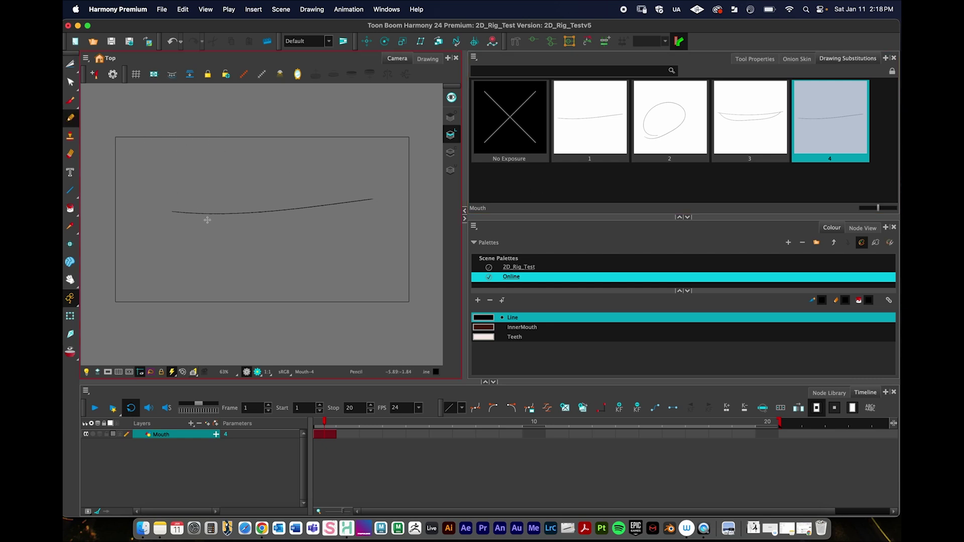
mouse_move(186, 208)
left_mouse_down()
mouse_move(255, 255)
mouse_move(309, 240)
mouse_move(352, 190)
left_mouse_up()
- Bow the upper lip line of drawing 4 slightly downward by adjusting its curve handles with the Contour Editor
left_click(70, 82)
left_click(283, 207)
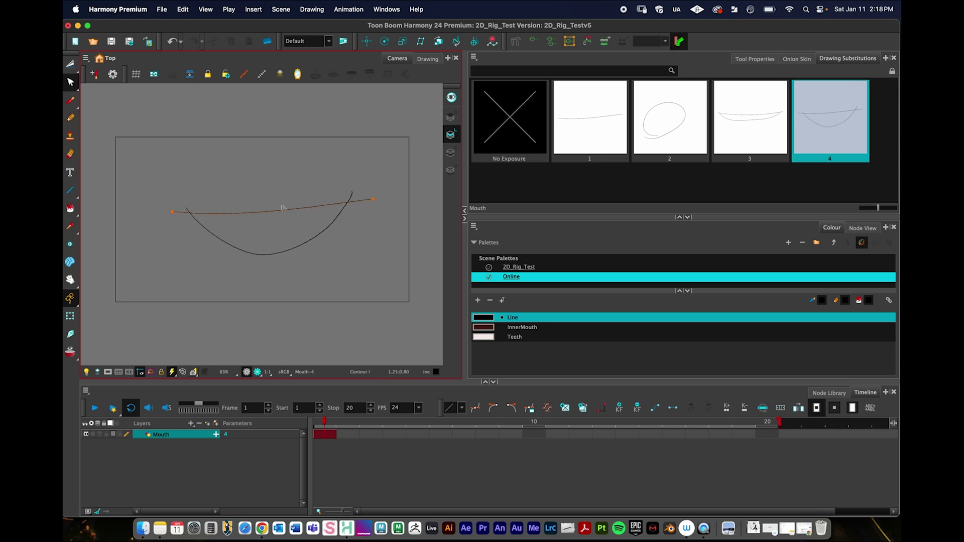
left_click(173, 213)
left_click_drag(239, 223, 246, 229)
left_click_drag(311, 207, 320, 211)
left_click(368, 221)
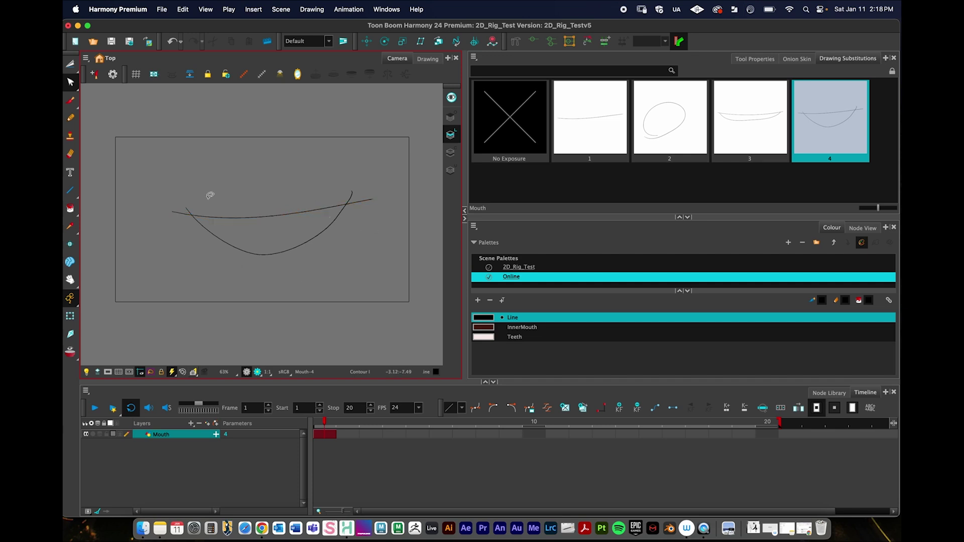
- Cut off the overhanging ends of both lip lines in drawing 4 to leave a closed smile, and return to the Select tool
left_click(70, 64)
left_click_drag(198, 191, 190, 209)
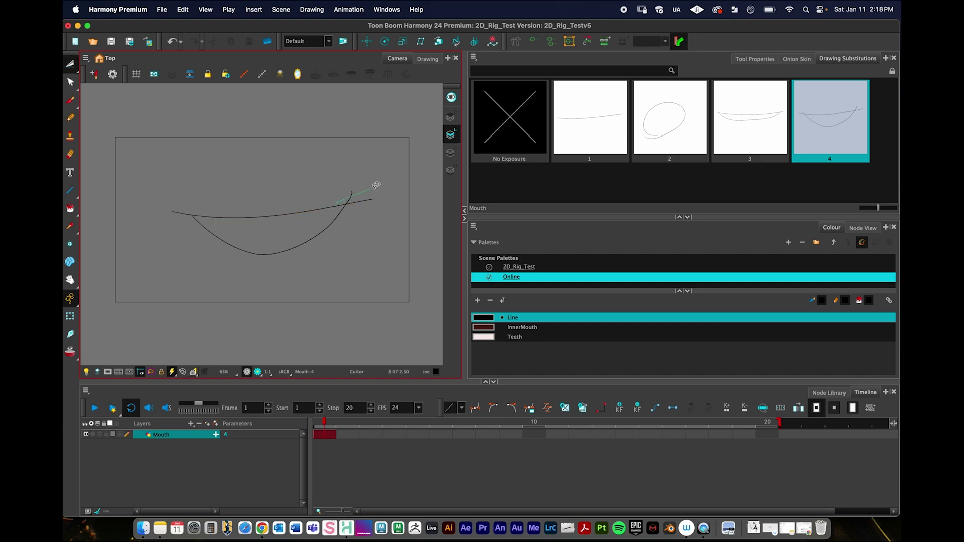
left_click_drag(376, 186, 374, 188)
left_click_drag(187, 232, 181, 202)
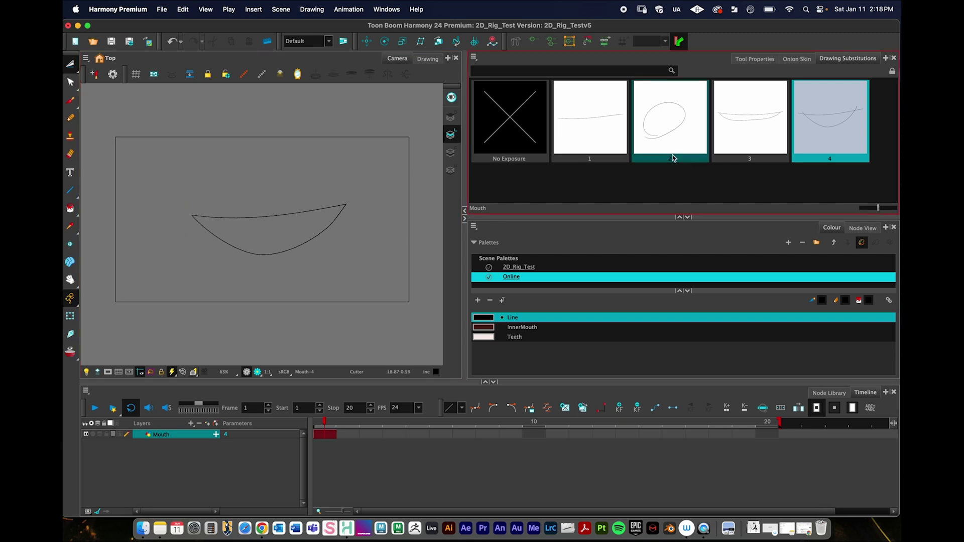
left_click(69, 64)
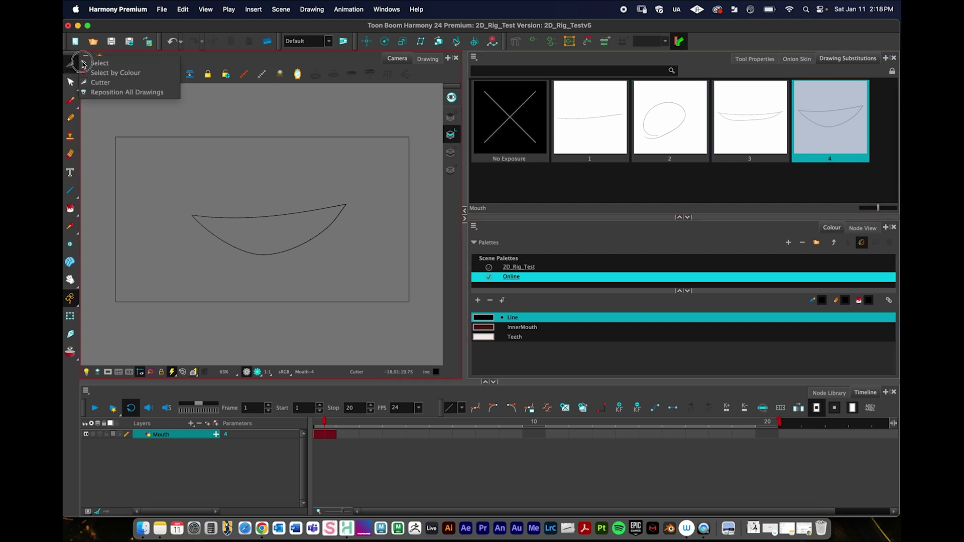
left_click(91, 62)
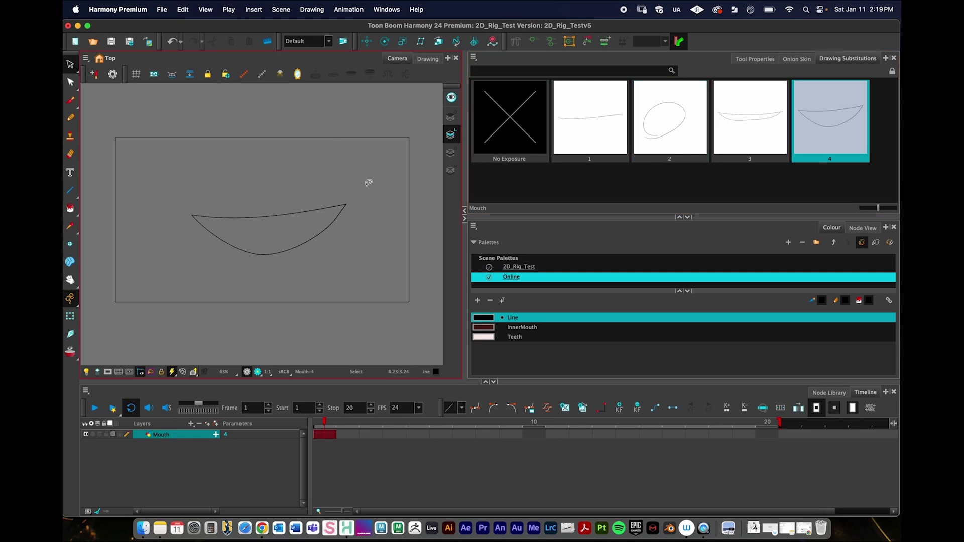
- Pencil a curved teeth line across the open smile in drawing 4 and cut off its ends outside the mouth outline
left_click(744, 129)
left_click(813, 125)
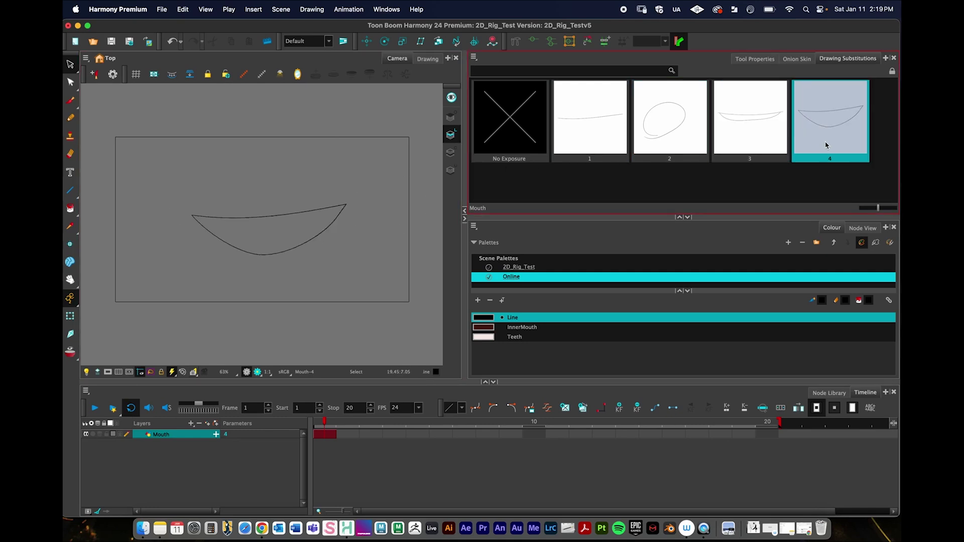
left_click(70, 117)
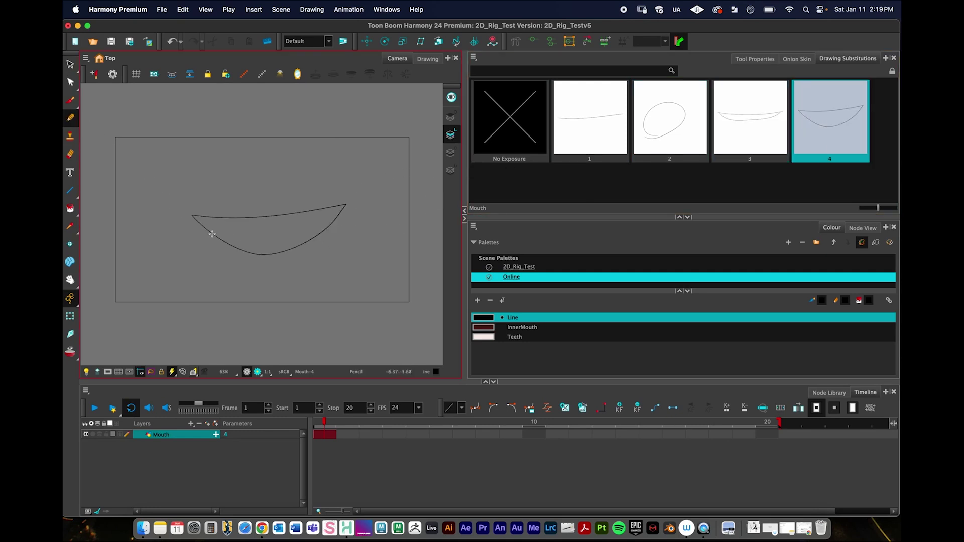
mouse_move(197, 226)
left_mouse_down()
mouse_move(281, 232)
mouse_move(361, 217)
left_mouse_up()
key("shift+z")
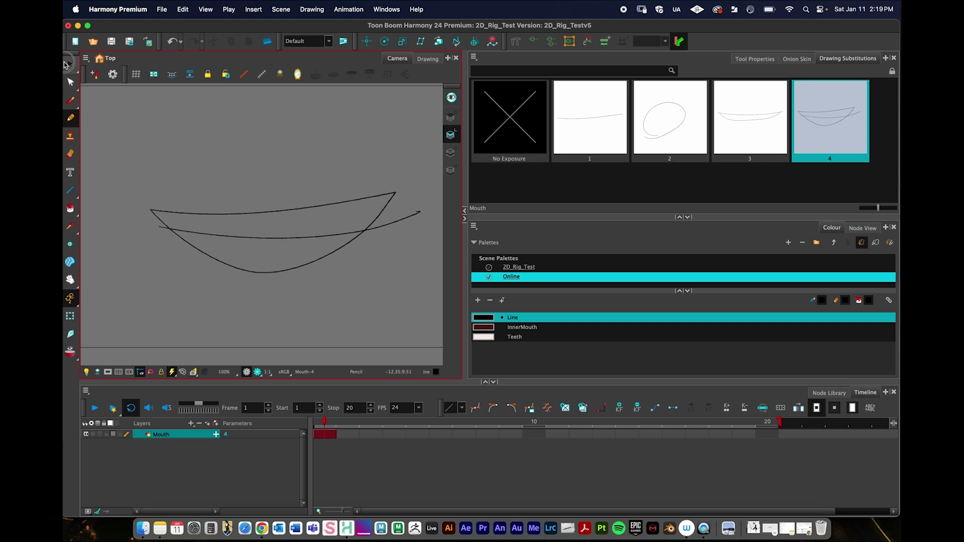
left_click(66, 63)
left_click(96, 82)
left_click_drag(166, 225, 164, 233)
left_click_drag(412, 205, 404, 225)
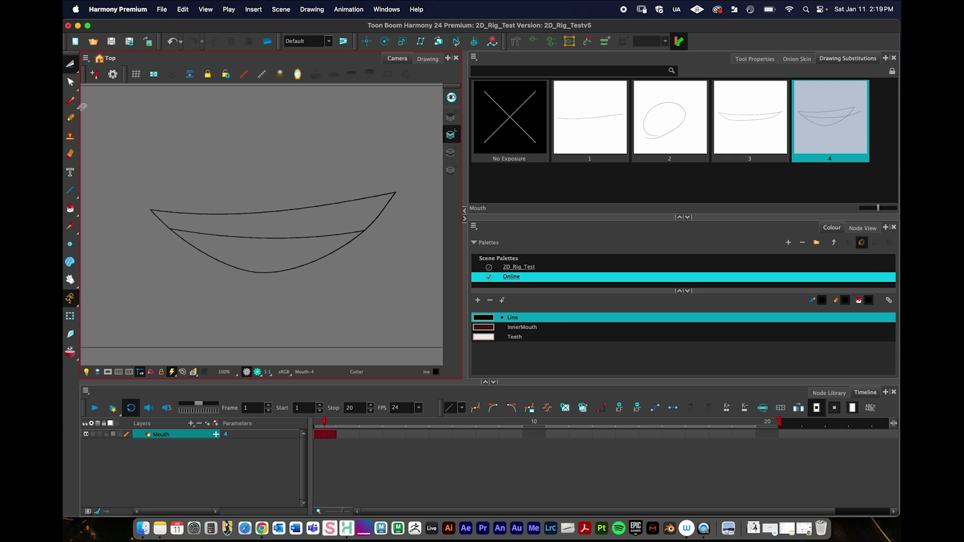
- Select all strokes of drawing 4, create colour art from the line art, and switch to the Colour Art layer
left_click(70, 66)
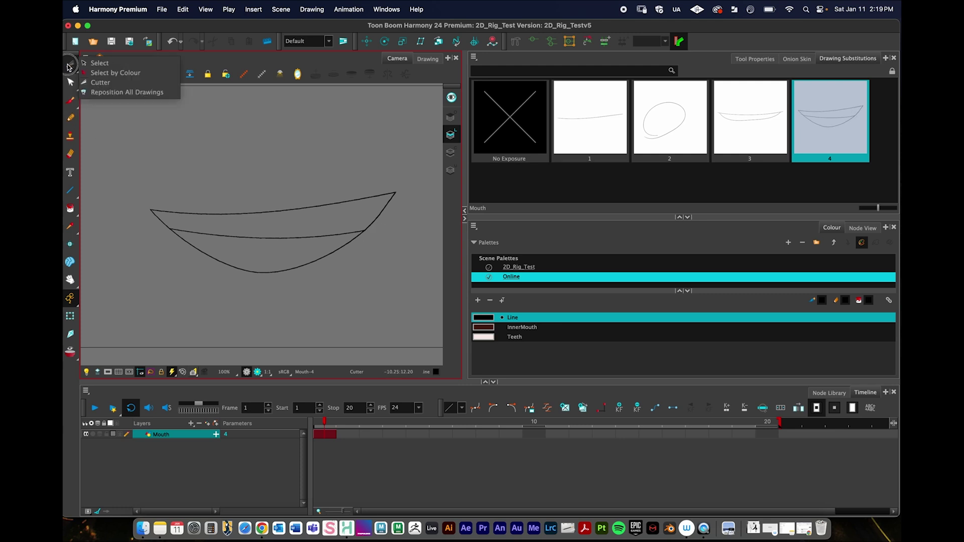
left_click(100, 62)
key("super+a")
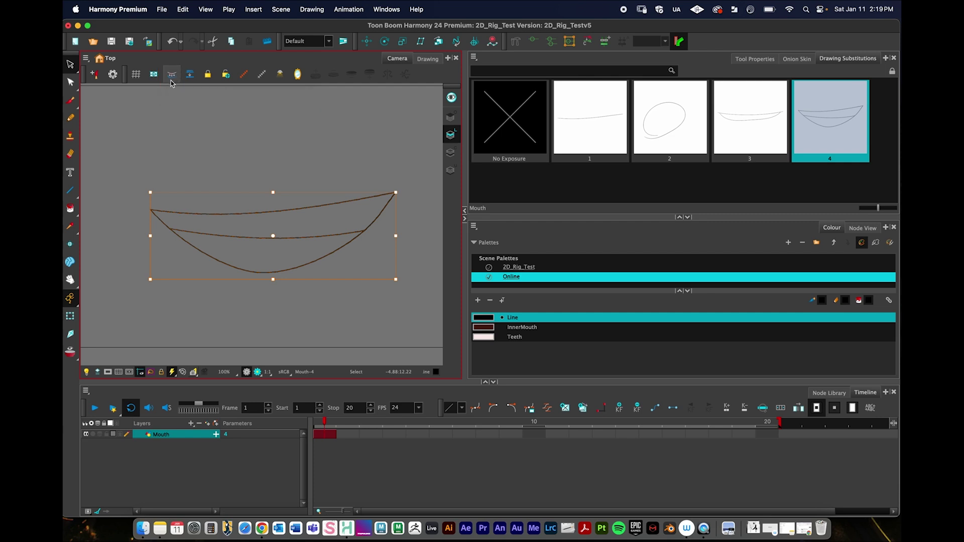
left_click(450, 153)
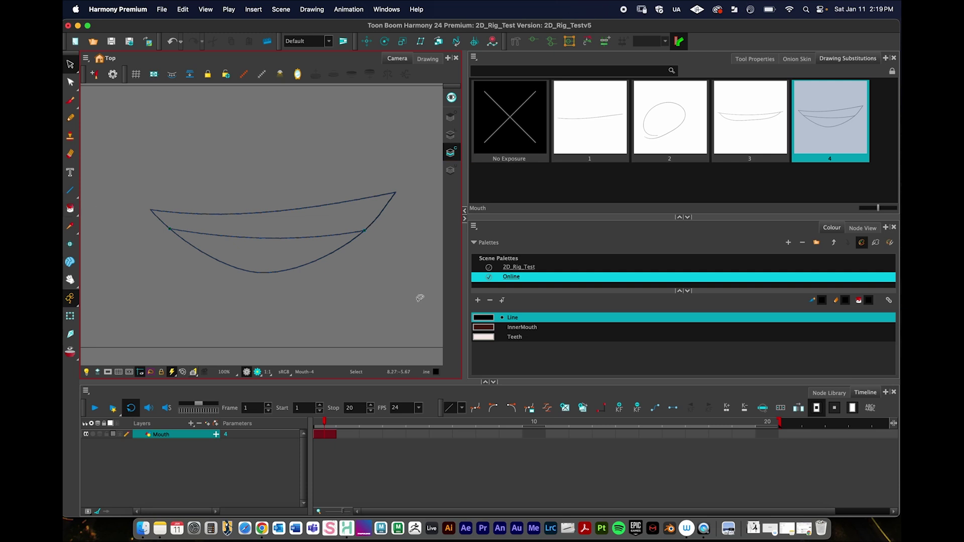
- Fill the lower part of the smile with InnerMouth and the upper part with Teeth, and return to the Line Art layer
left_click(522, 327)
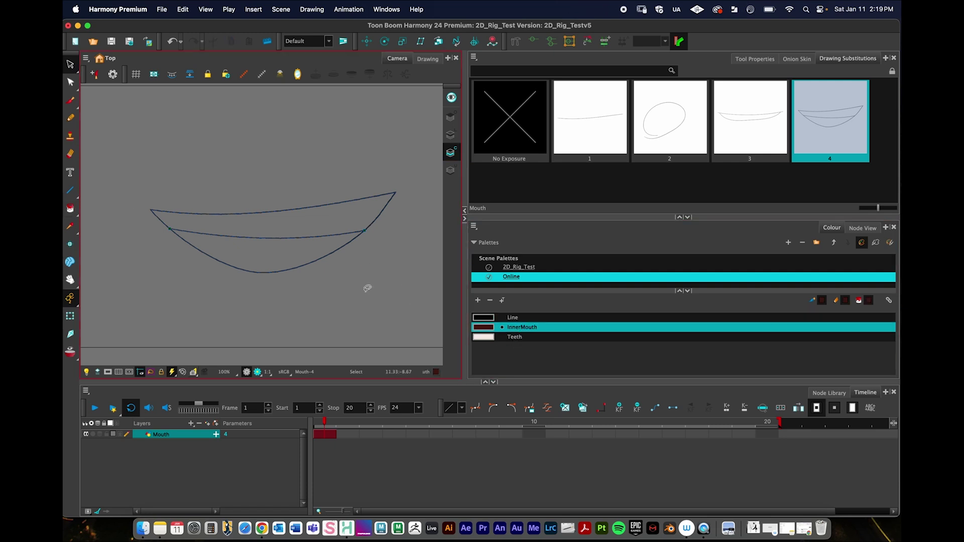
left_click(70, 208)
left_click(262, 256)
left_click(515, 336)
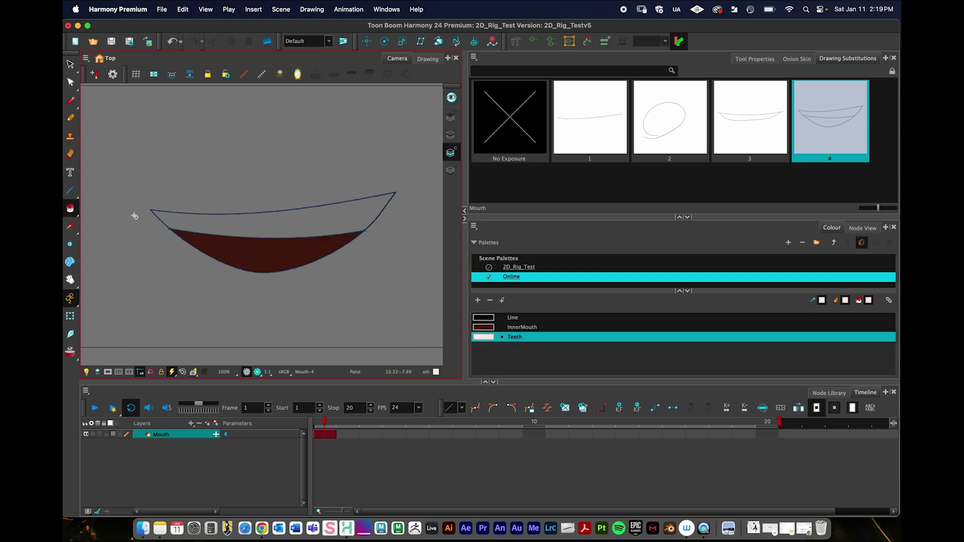
left_click(252, 230)
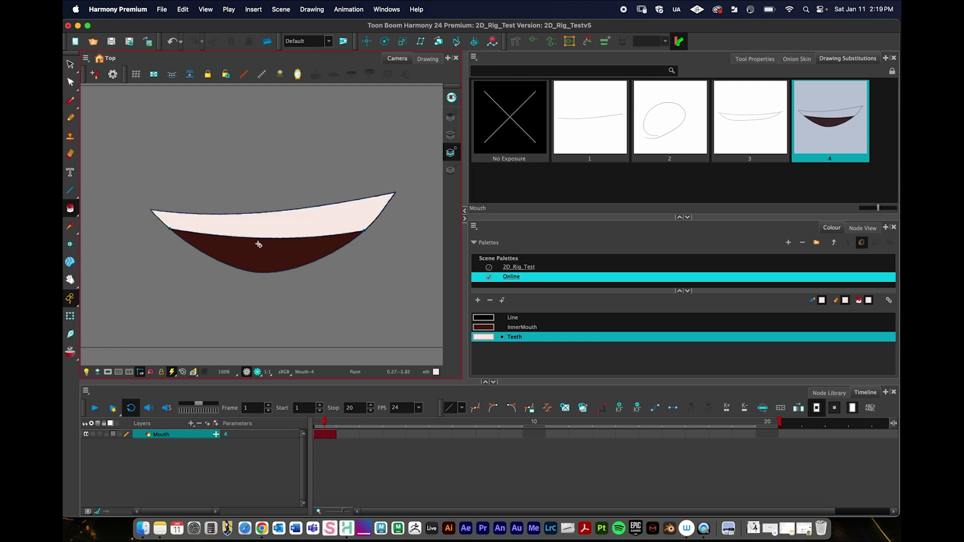
left_click(450, 134)
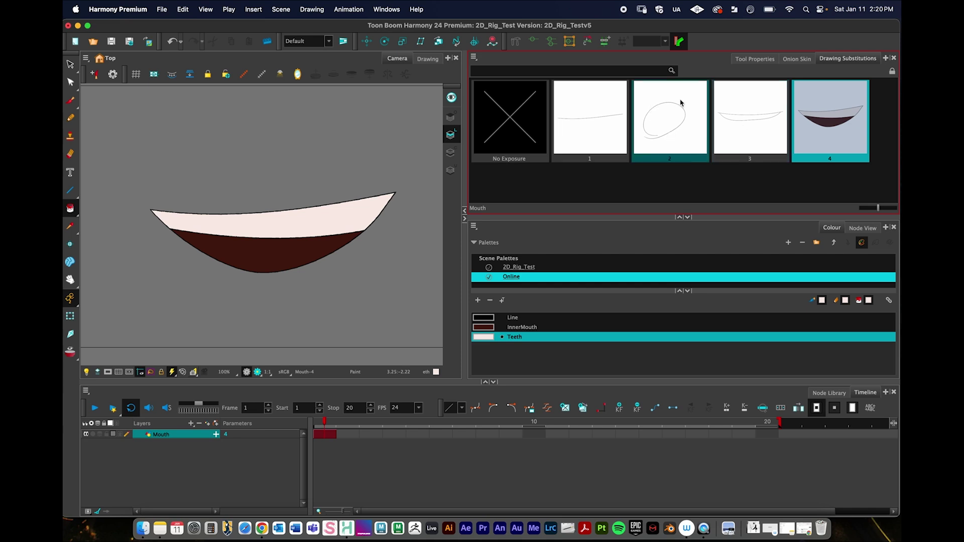
- Duplicate mouth drawing 2 and stretch the copy's open-mouth outline vertically with the Select tool
left_click(669, 121)
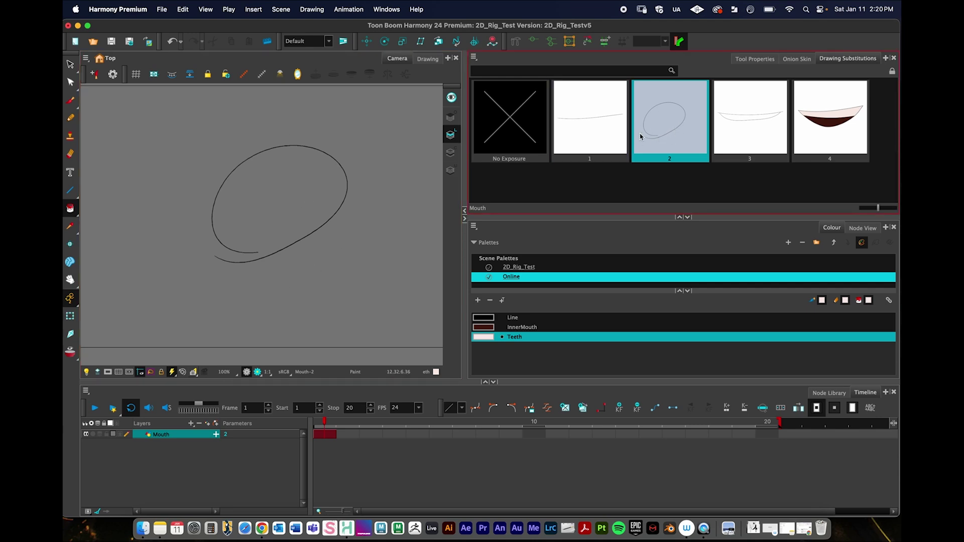
left_click(584, 408)
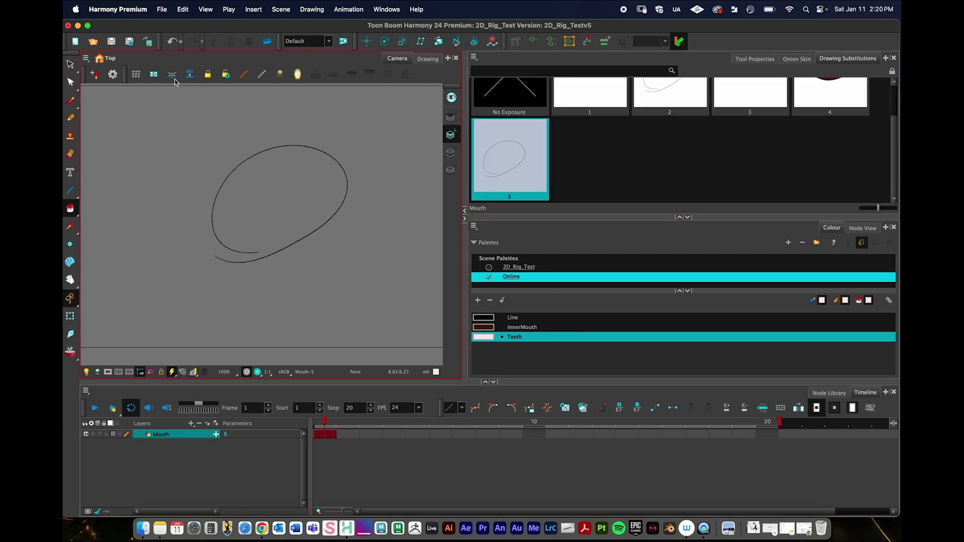
left_click(74, 64)
left_click(92, 61)
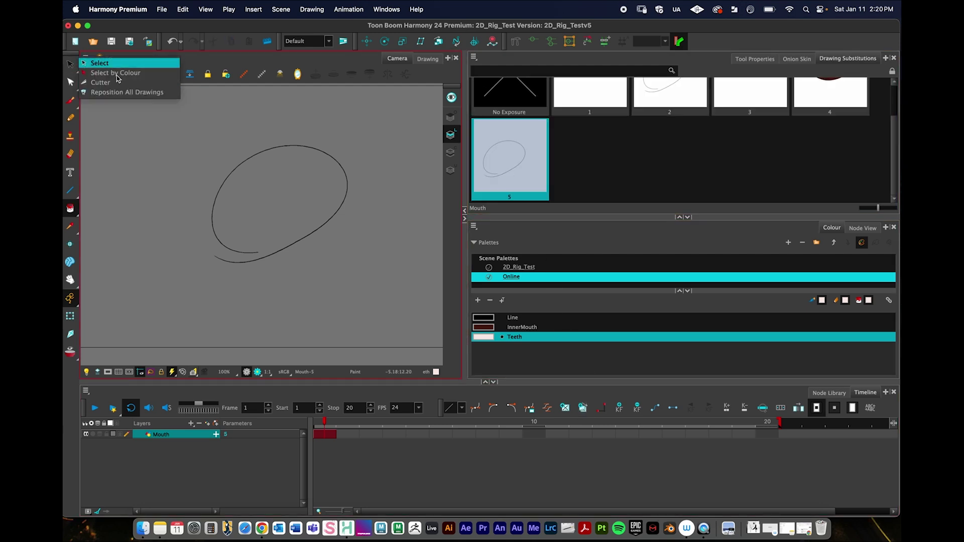
mouse_move(284, 301)
left_mouse_down()
mouse_move(281, 206)
mouse_move(307, 143)
left_mouse_up()
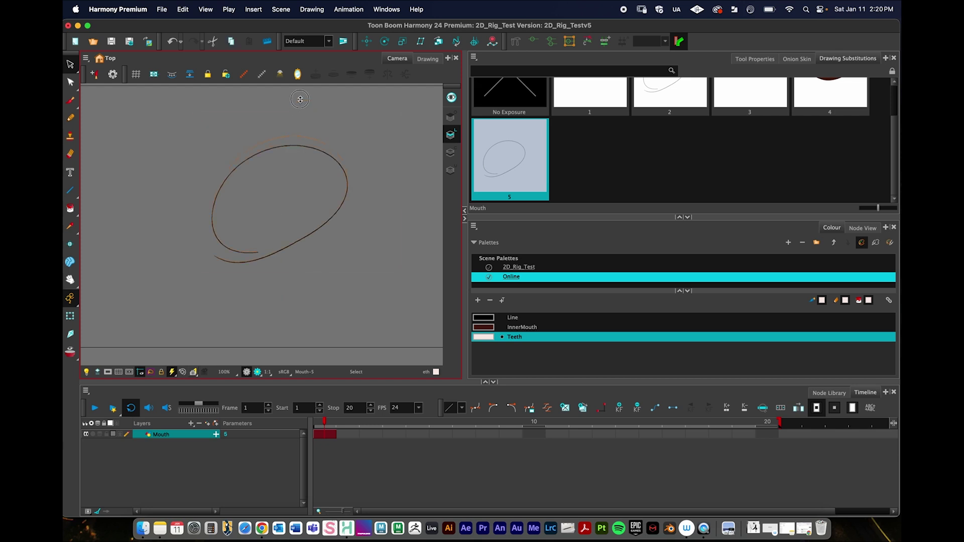
left_click_drag(299, 99, 300, 98)
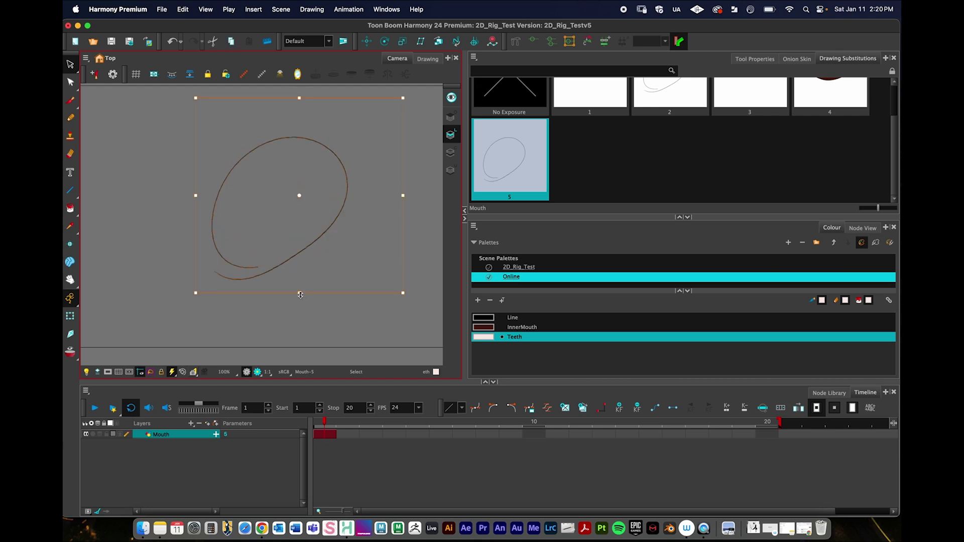
left_click_drag(301, 295, 301, 304)
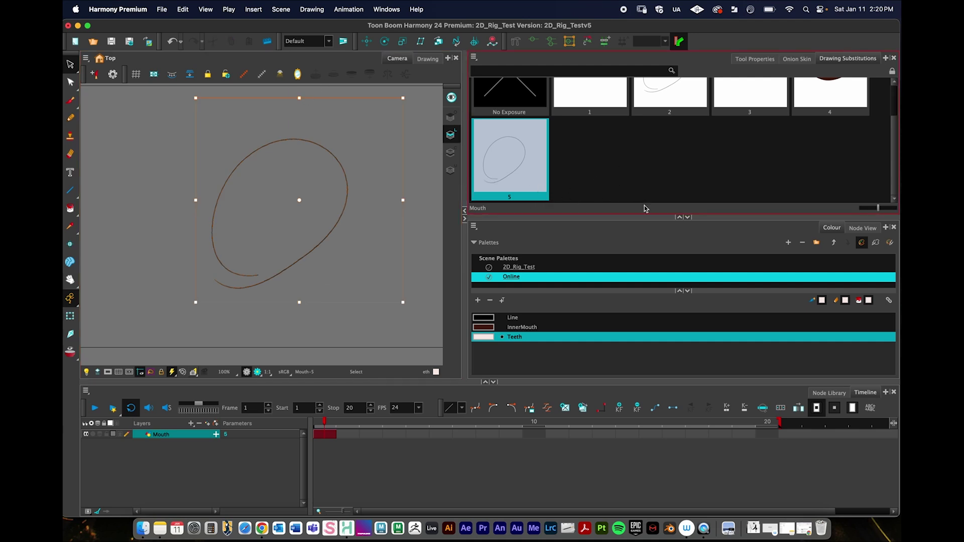
- Enlarge the drawing substitutions view and compare drawings 2 and 5 by swapping between them several times
left_click_drag(656, 217, 655, 255)
left_click(648, 133)
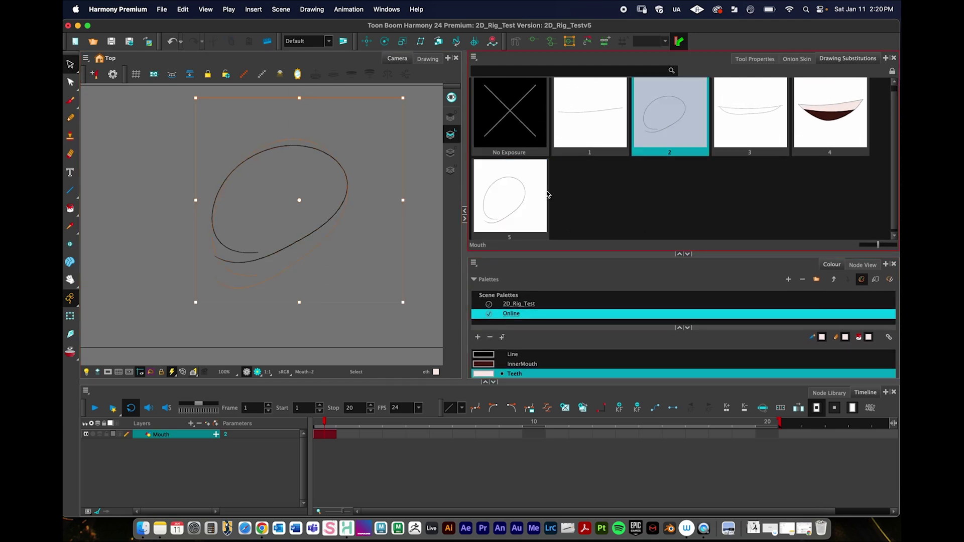
left_click(540, 197)
left_click(663, 115)
left_click(510, 203)
left_click(656, 125)
left_click(521, 199)
left_click(649, 133)
left_click(491, 210)
scroll(625, 120, "down", 1)
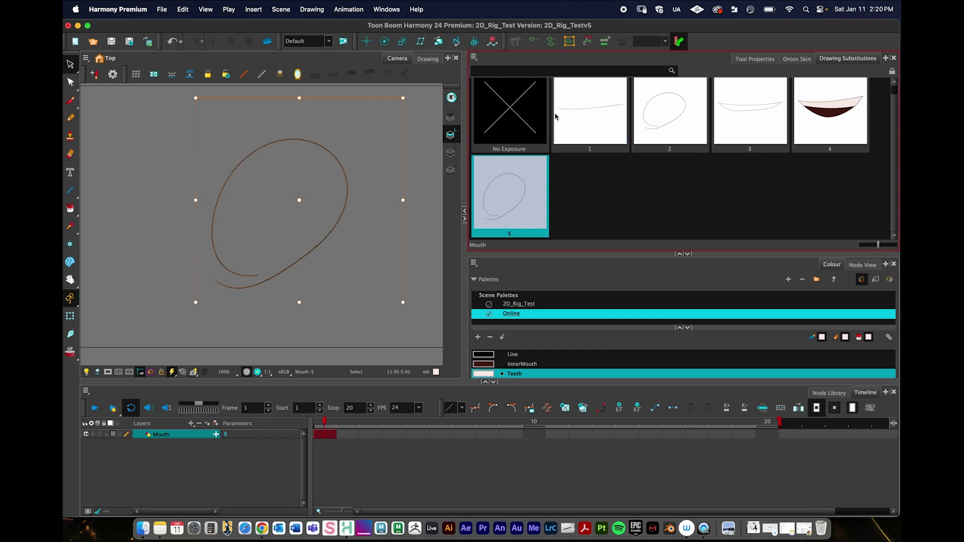
- Turn on Edit Mode for the Mouth layer's drawing substitutions
left_click(499, 70)
left_click(474, 59)
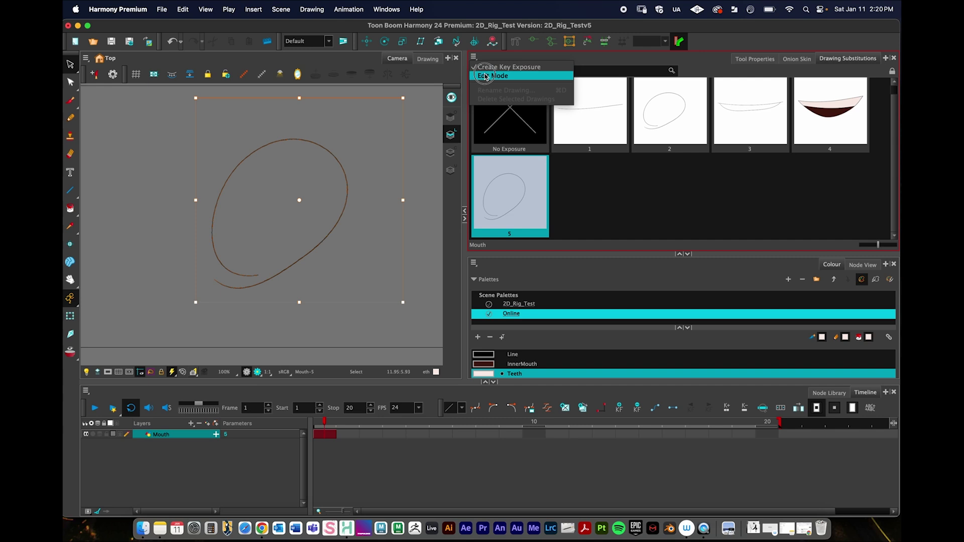
left_click(485, 76)
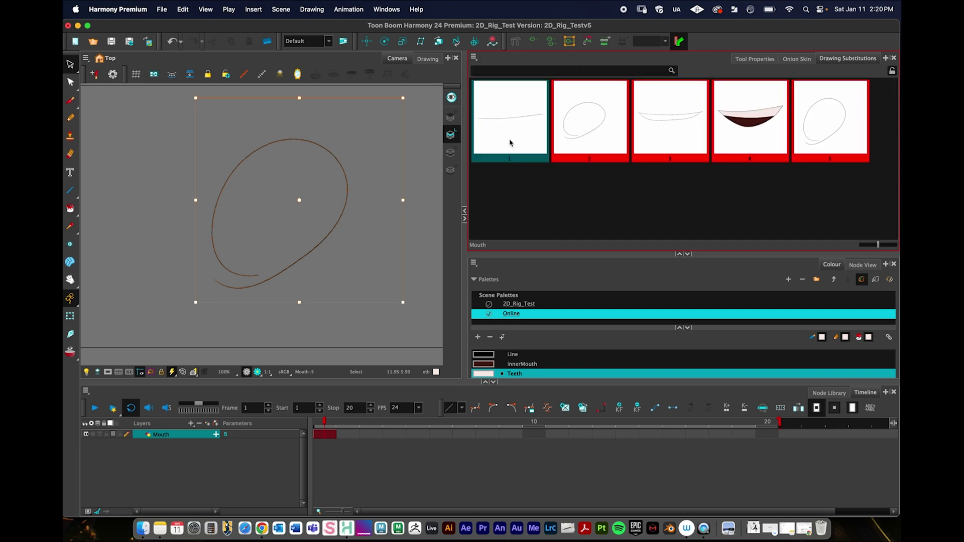
left_click(800, 140)
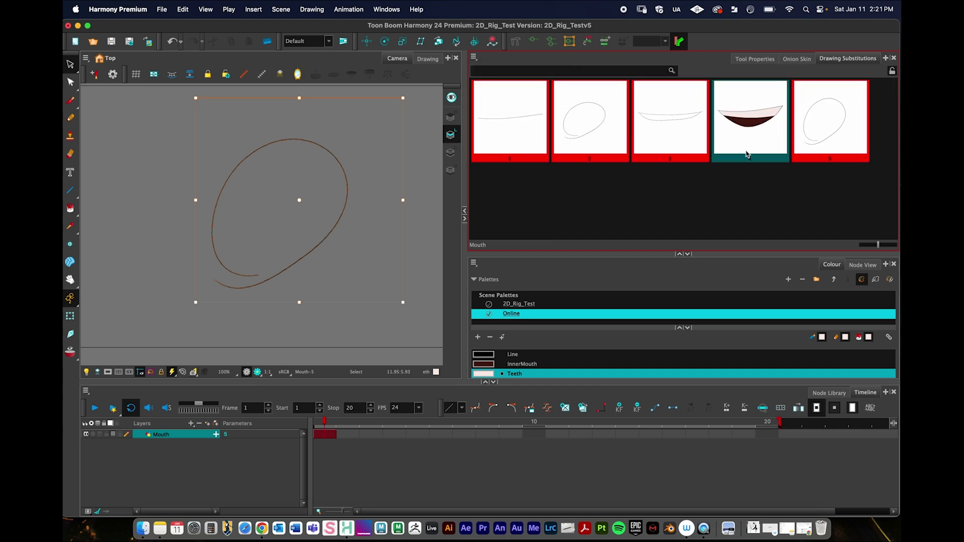
left_click(509, 114)
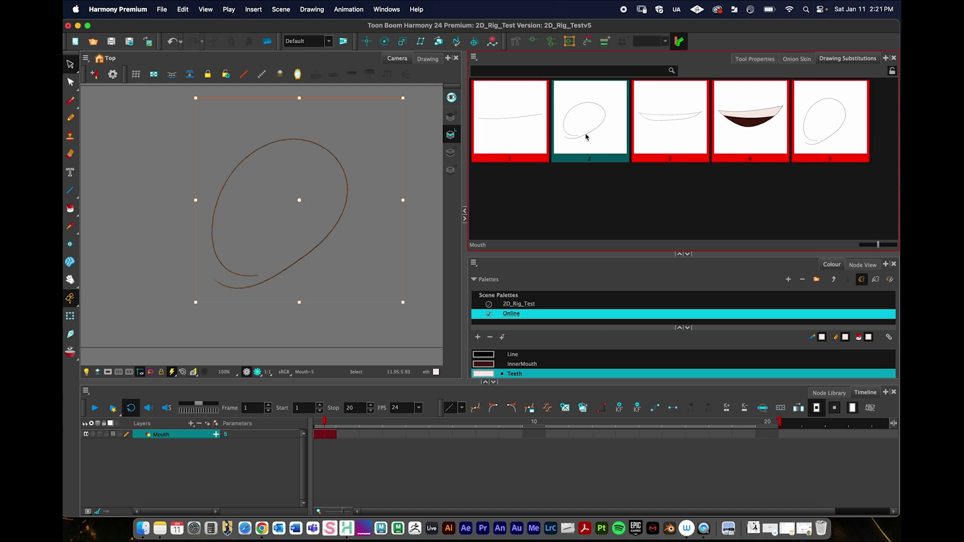
left_click(661, 128)
right_click(672, 125)
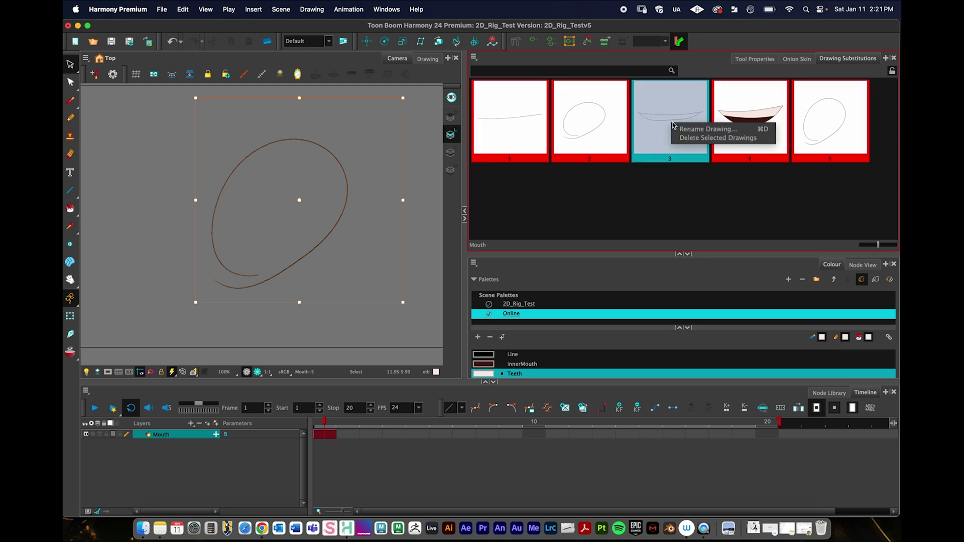
left_click(660, 174)
left_click(569, 141)
left_click(639, 124, "shift")
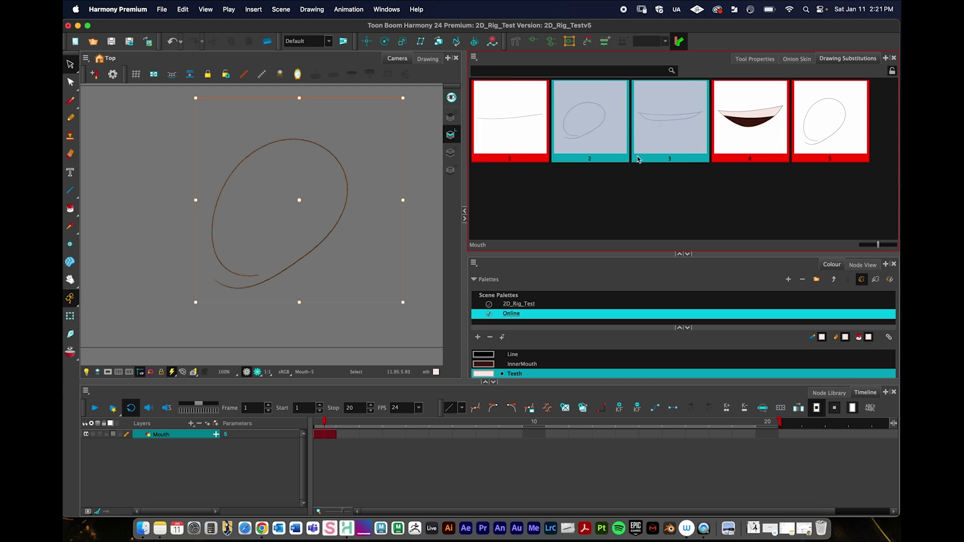
left_click(608, 186)
- Rename drawing 1 as Neutral and drawing 2 as o
left_click(512, 127)
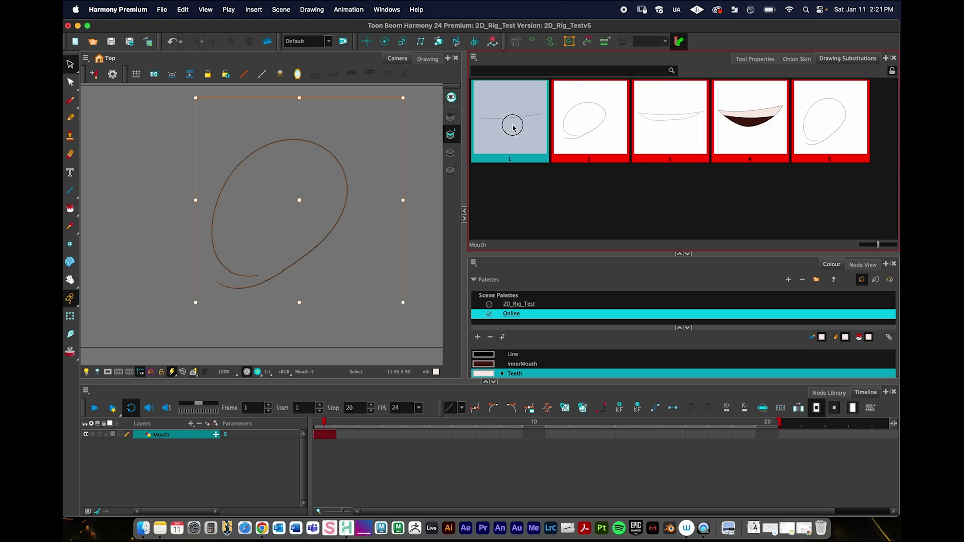
right_click(512, 121)
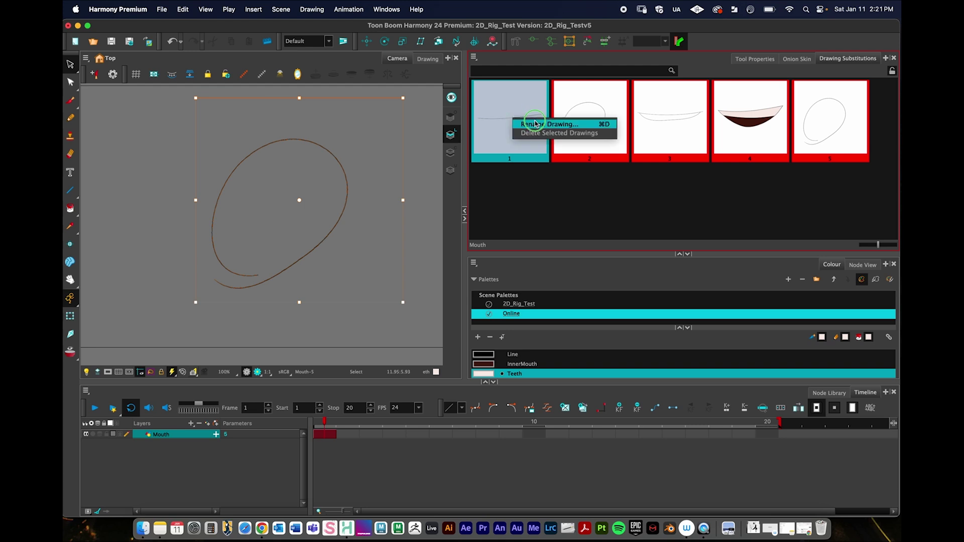
left_click(535, 124)
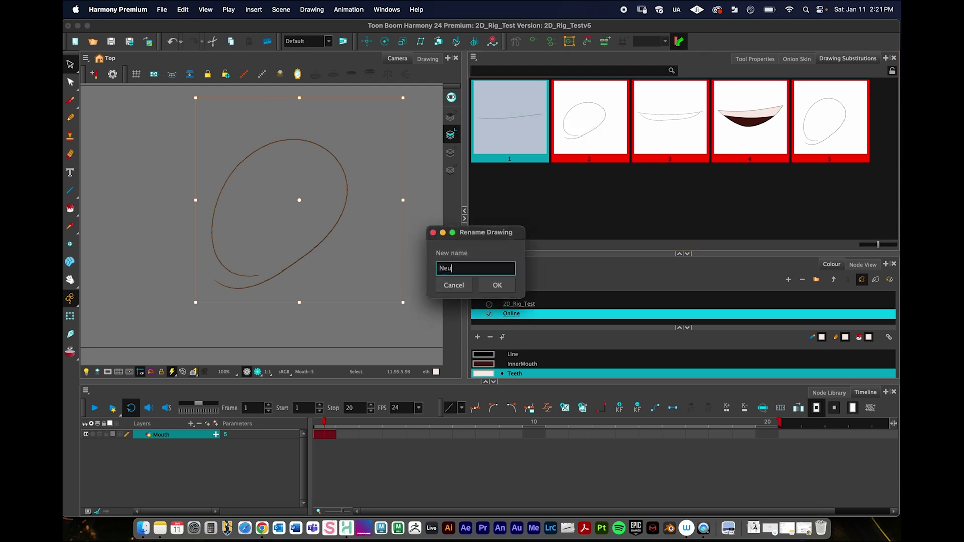
left_click(497, 284)
right_click(507, 136)
left_click(515, 141)
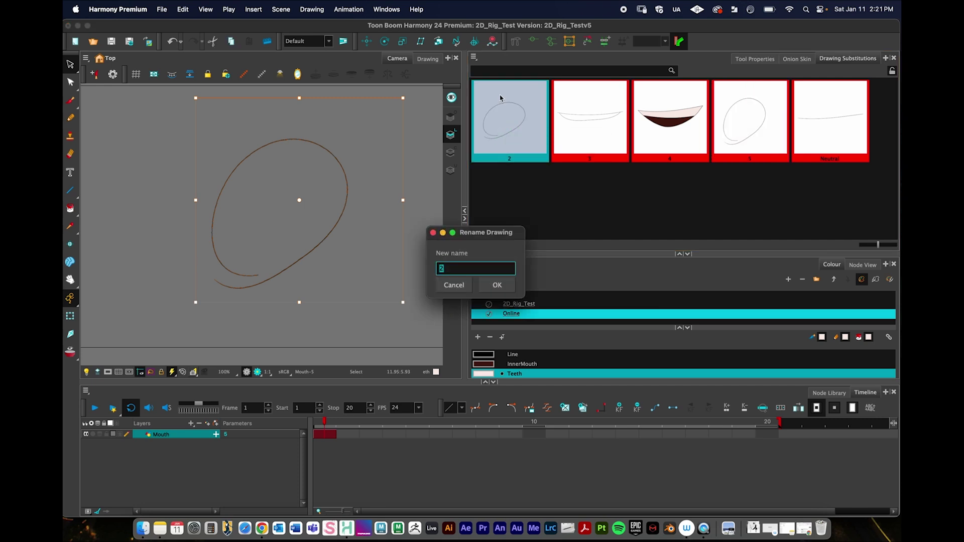
type("o")
left_click(497, 284)
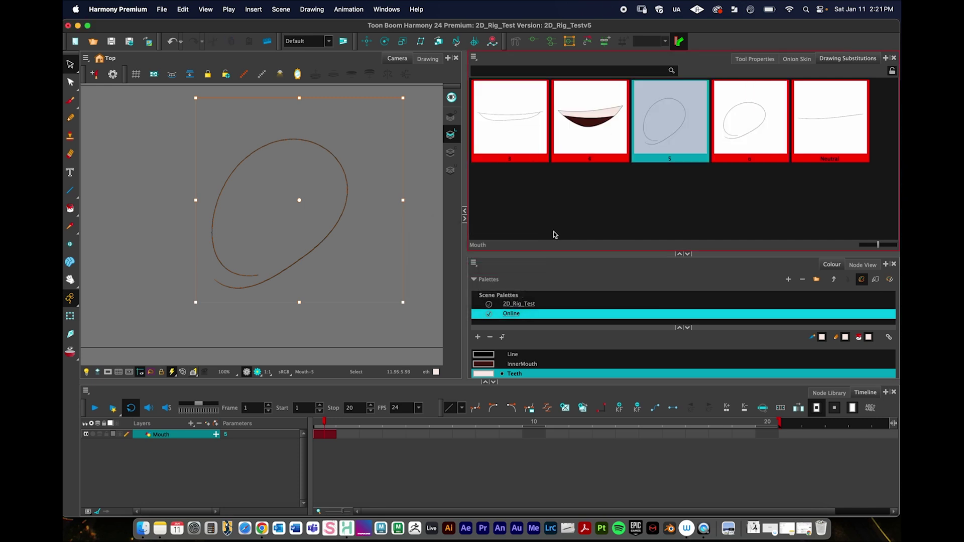
- Rename drawing 5, the taller open mouth, as Oh and drawing 3 as E
right_click(670, 128)
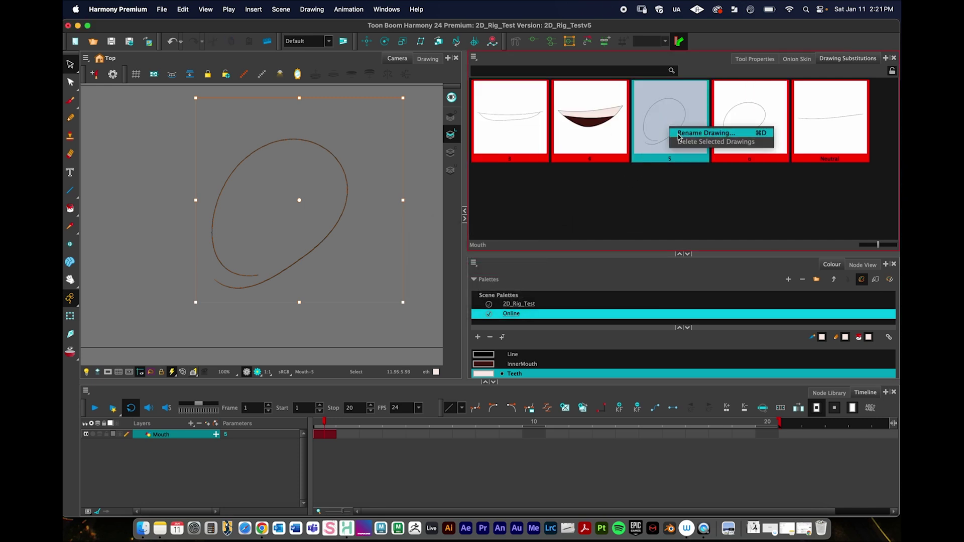
left_click(678, 132)
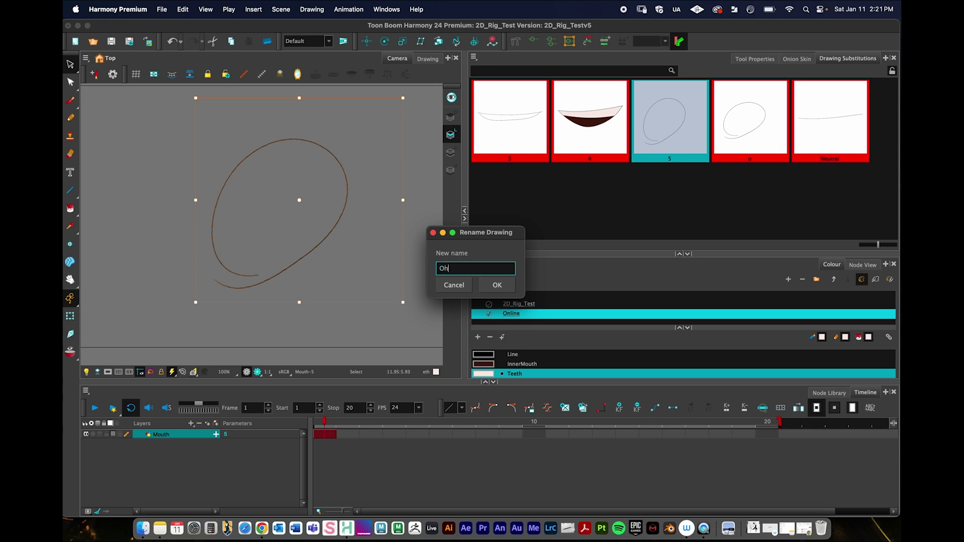
left_click(497, 285)
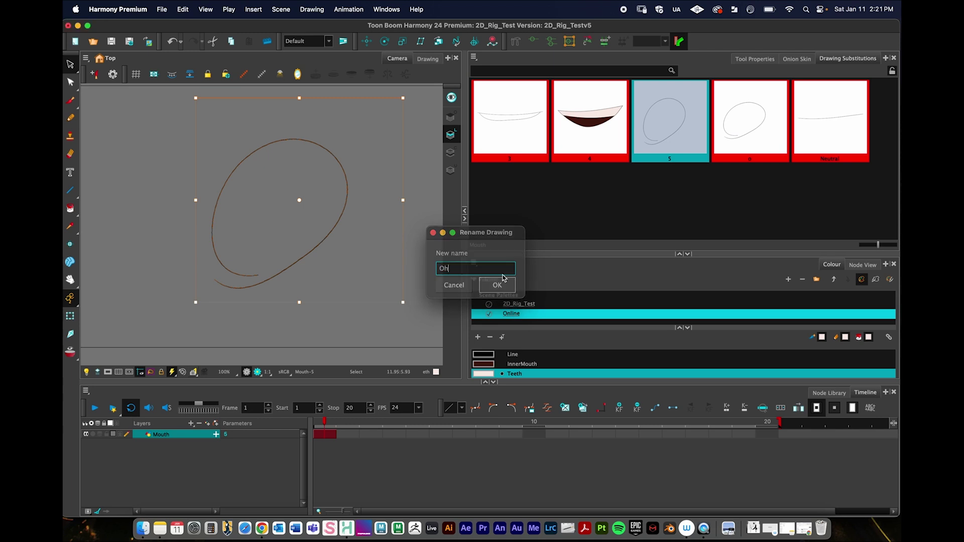
right_click(512, 134)
left_click(519, 138)
type("E")
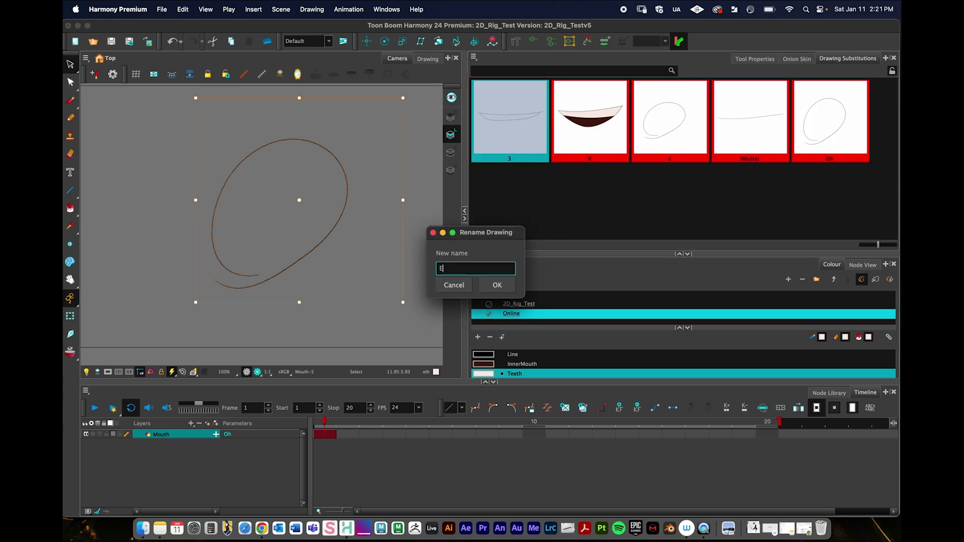
left_click(497, 284)
- Rename drawing 4, the coloured smile, as A and turn off Edit Mode for the drawing substitutions
right_click(520, 131)
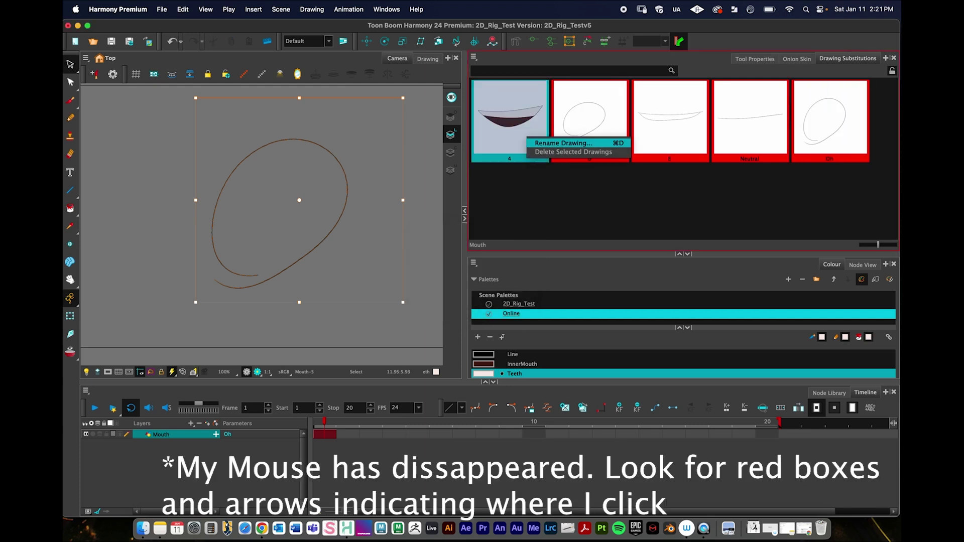
left_click(532, 140)
type("A")
left_click(497, 284)
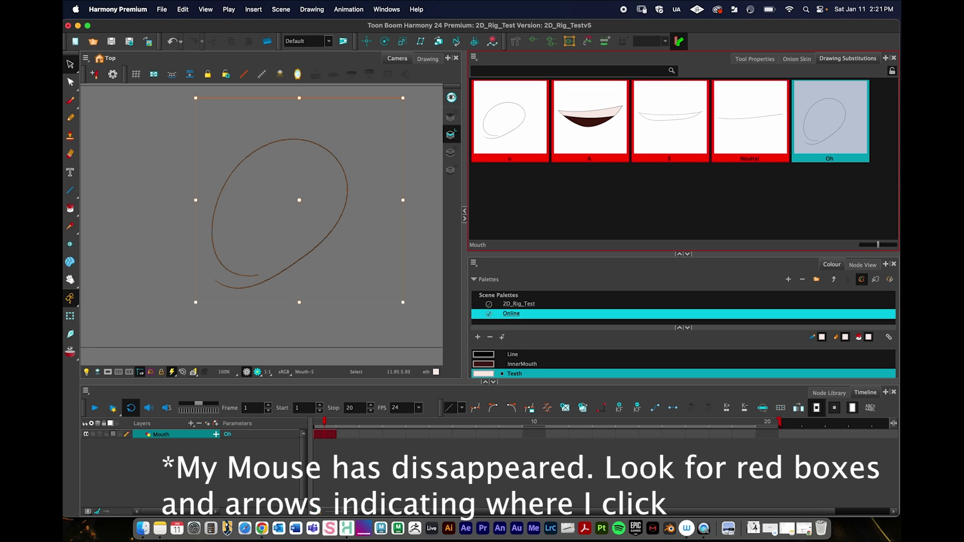
left_click(473, 57)
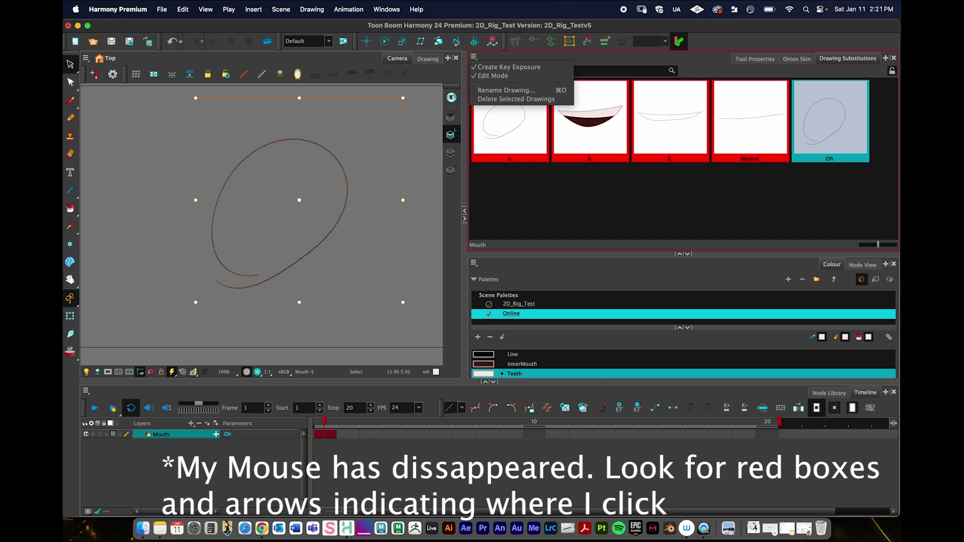
left_click(492, 75)
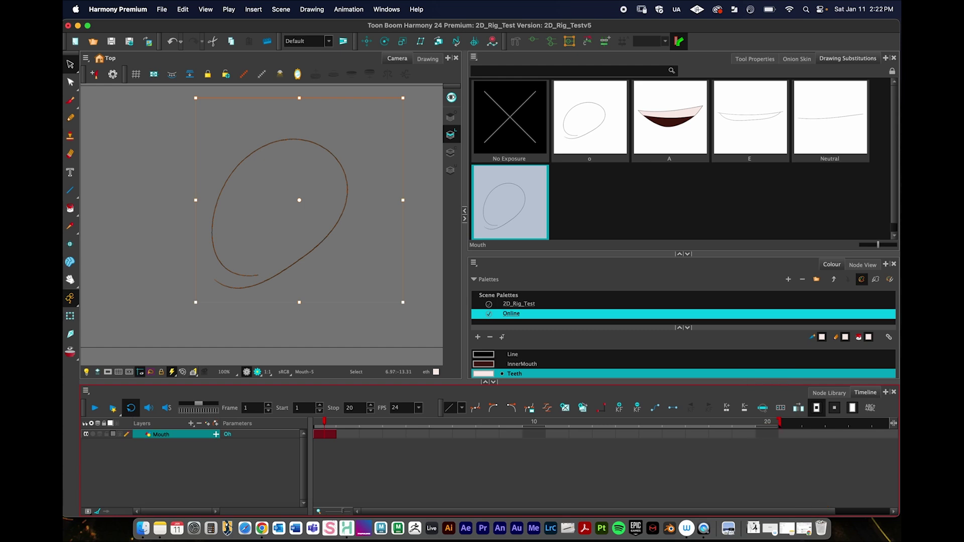
- Extend the Mouth layer's exposure to frame 20 and swap the drawing at frame 1 to Neutral
left_click_drag(339, 434, 779, 434)
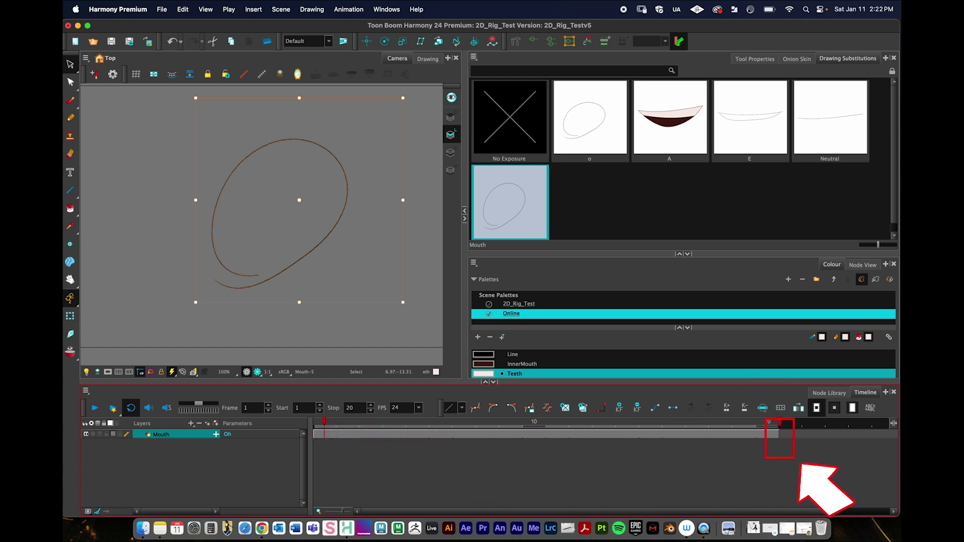
left_click(325, 434)
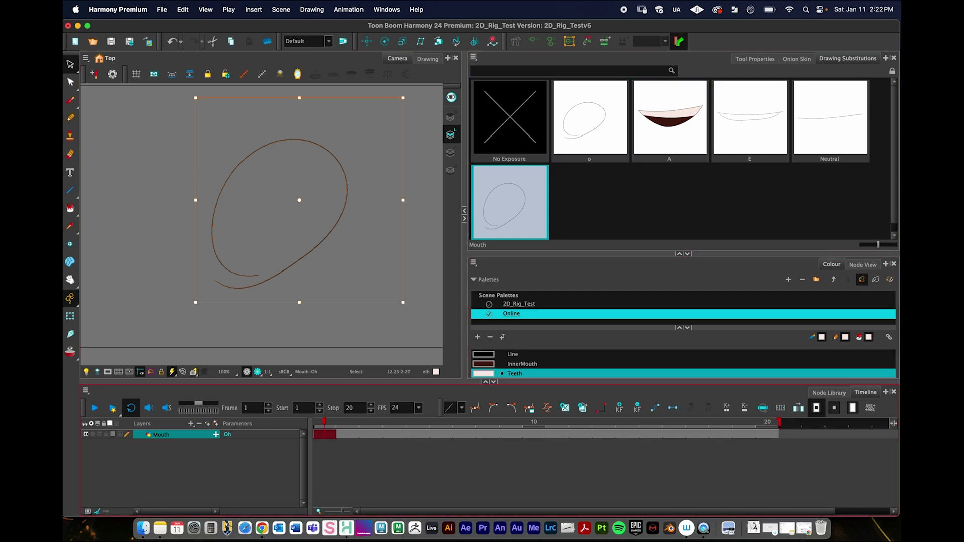
left_click(830, 135)
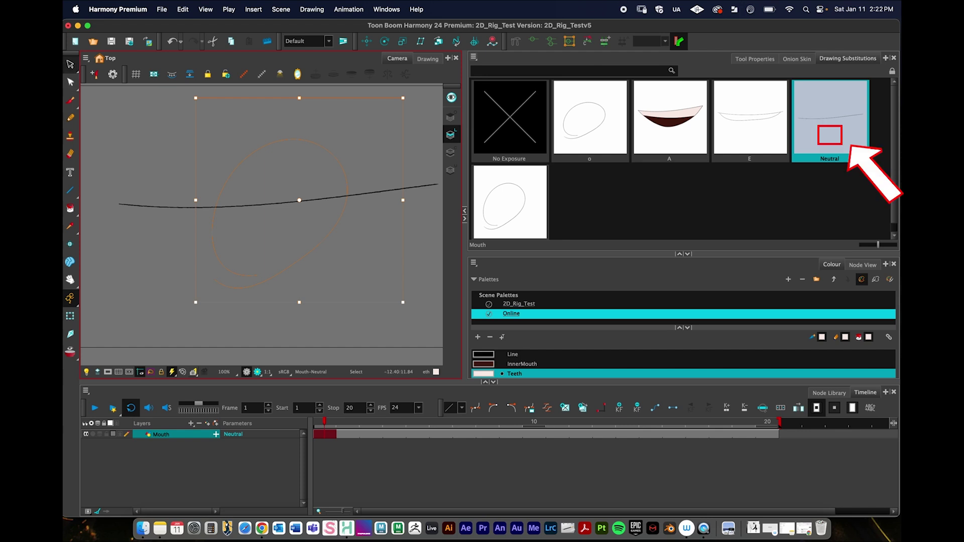
left_click(310, 244)
key("1")
left_click_drag(301, 240, 292, 254)
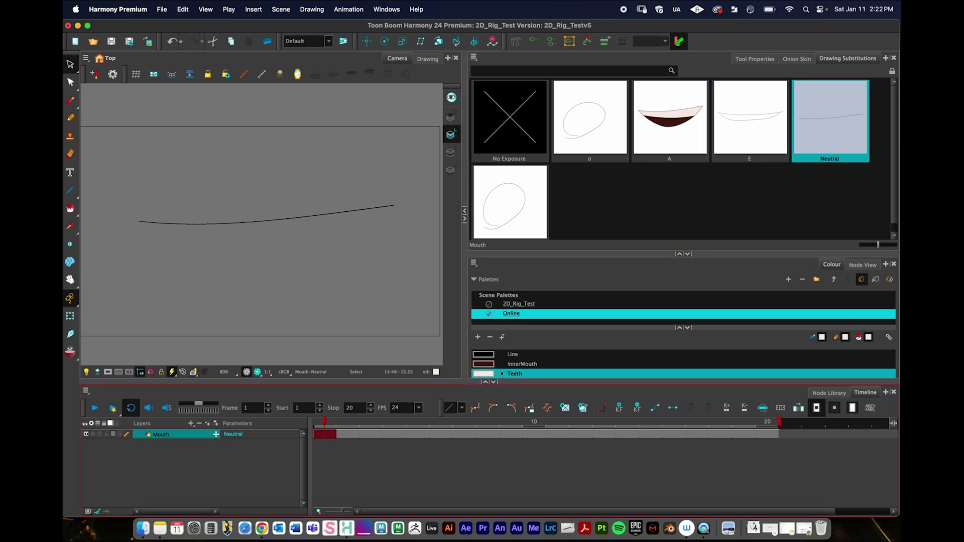
- Swap the mouth to drawing E at frame 5
left_click(395, 434)
left_click(418, 434)
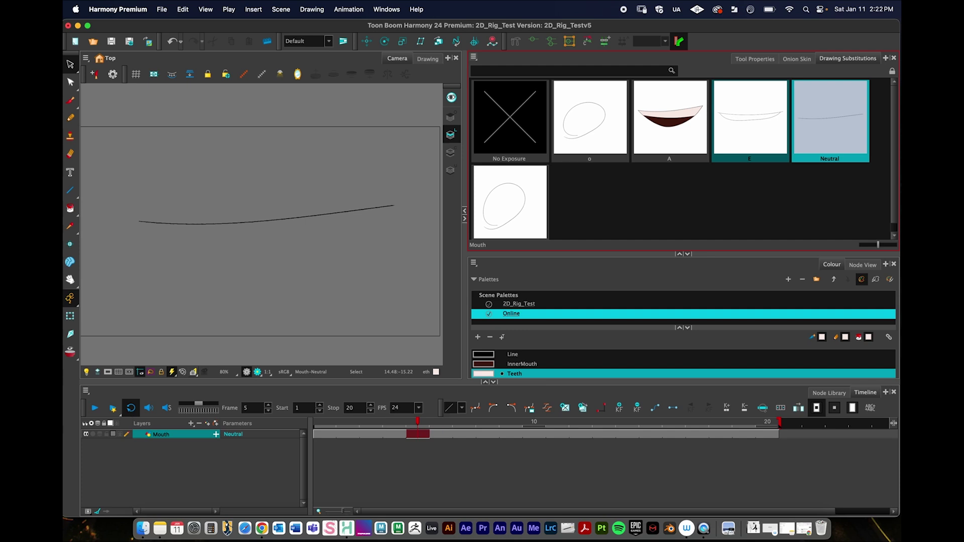
left_click(418, 434)
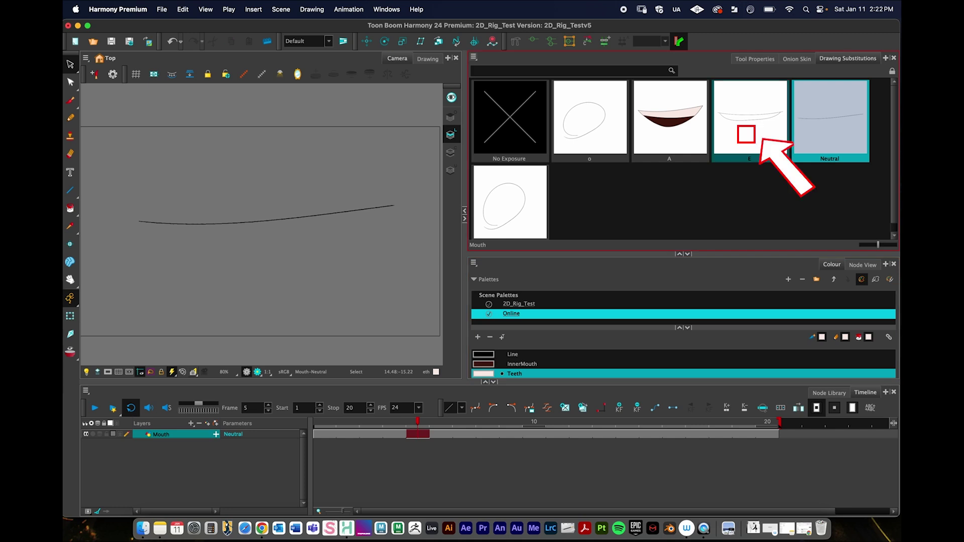
left_click(746, 134)
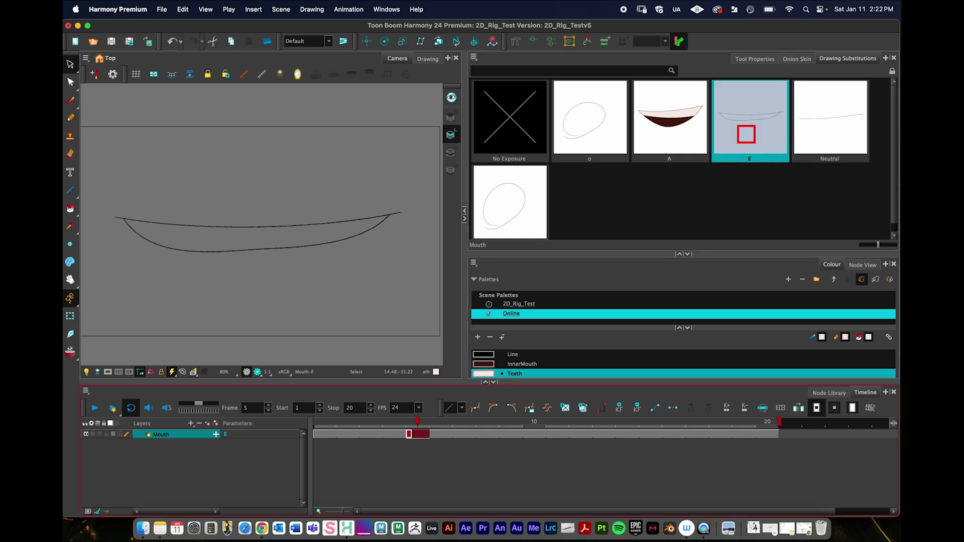
- Check the change between Neutral and E frame by frame, and swap the mouth to drawing A at frame 8
left_click(347, 434)
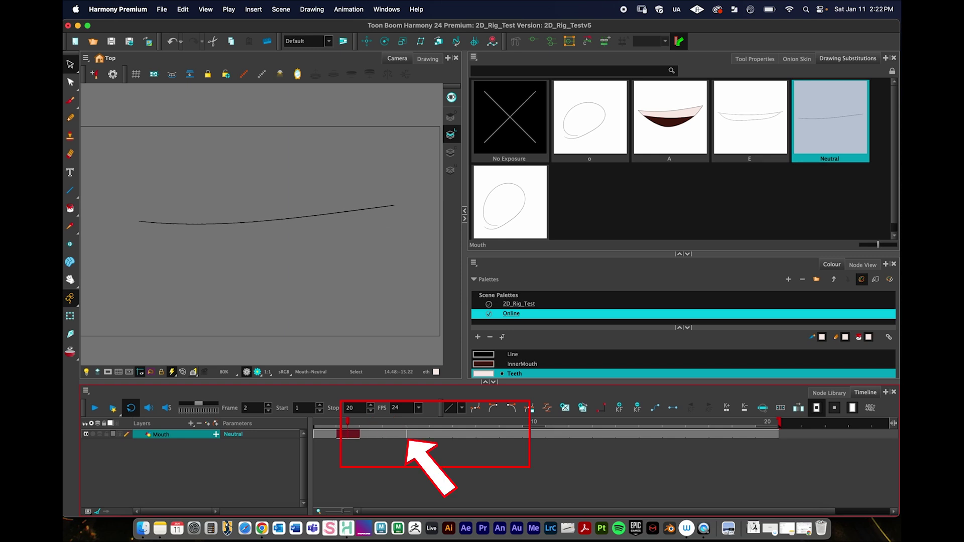
key("period")
key("period")
key("period")
key("period")
key("period")
key("period")
key("period")
key("comma")
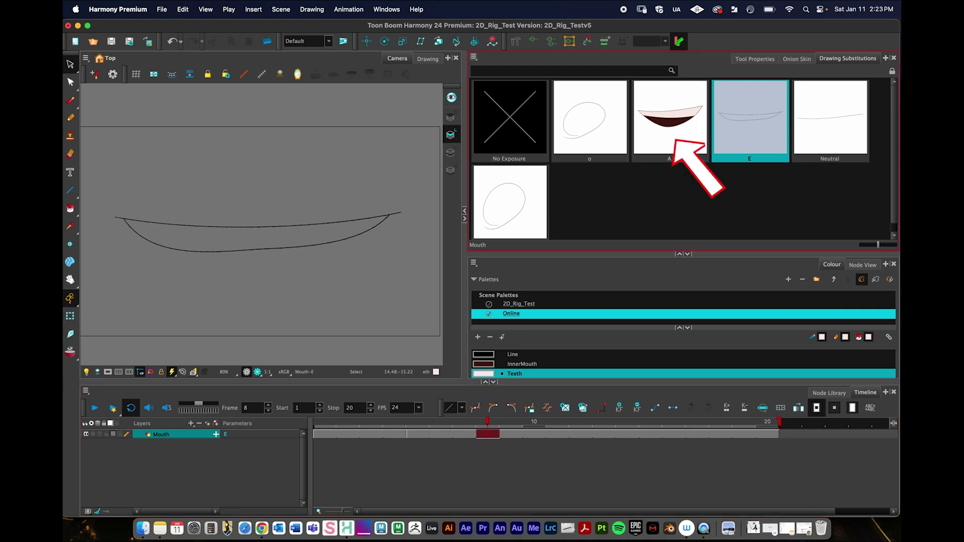
left_click(675, 140)
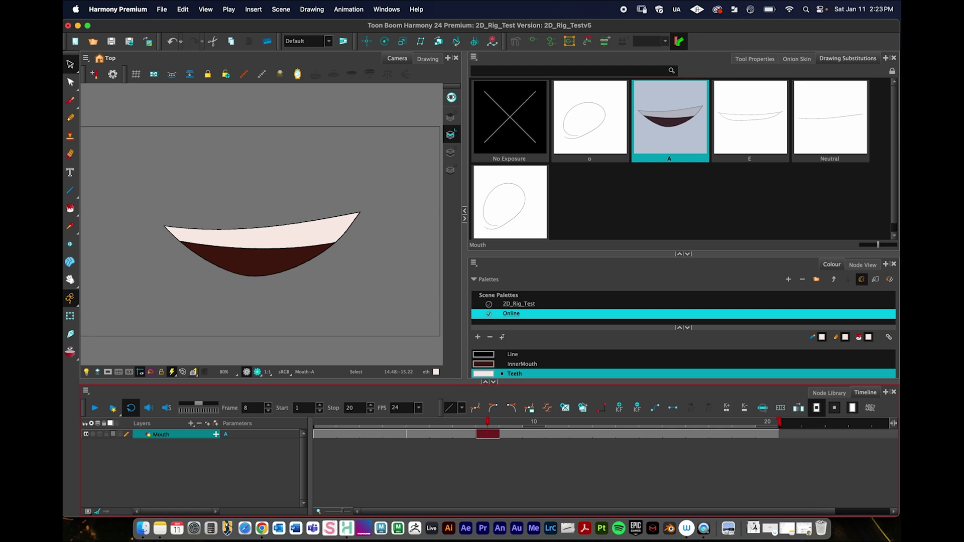
- Swap the mouth to drawing o at frame 12 and play the mouth animation from frame 1
left_click(581, 434)
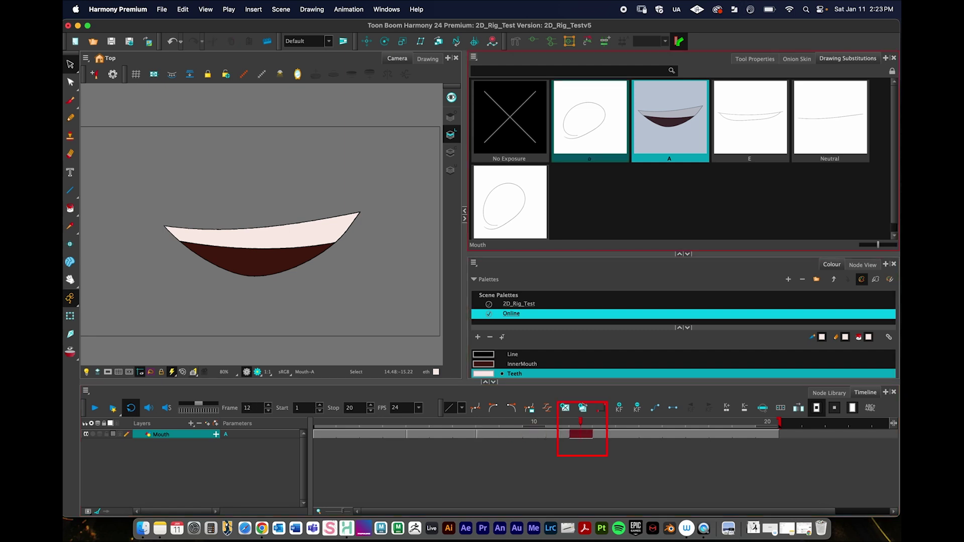
left_click(593, 131)
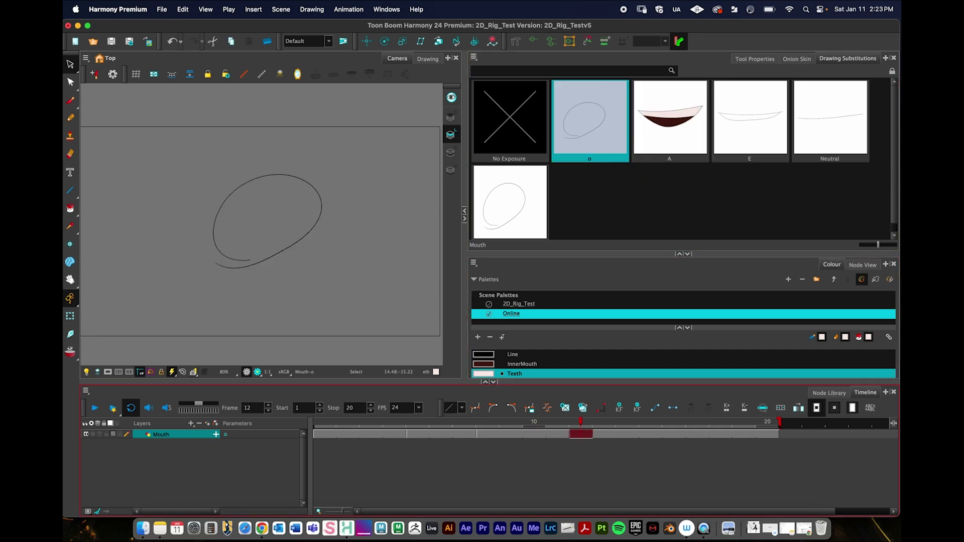
left_click(627, 434)
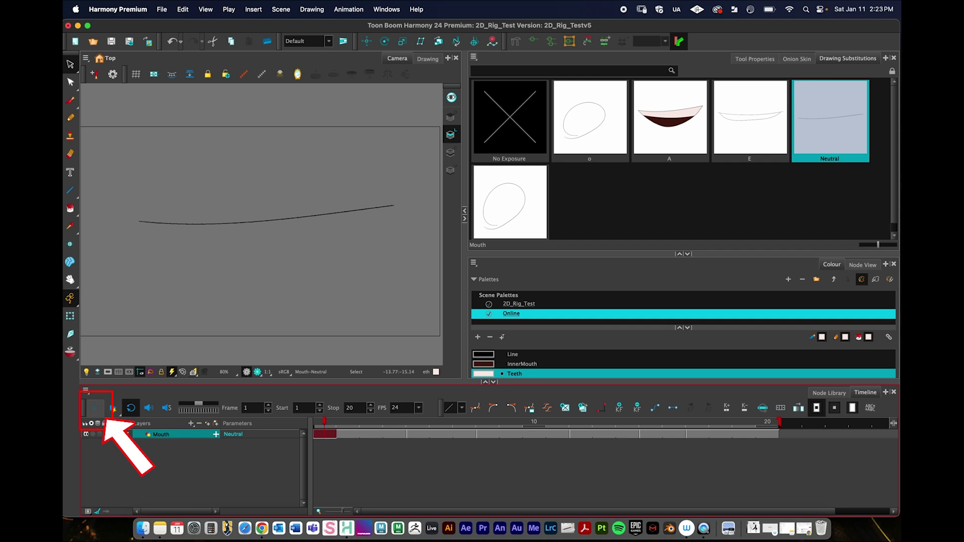
left_click(95, 408)
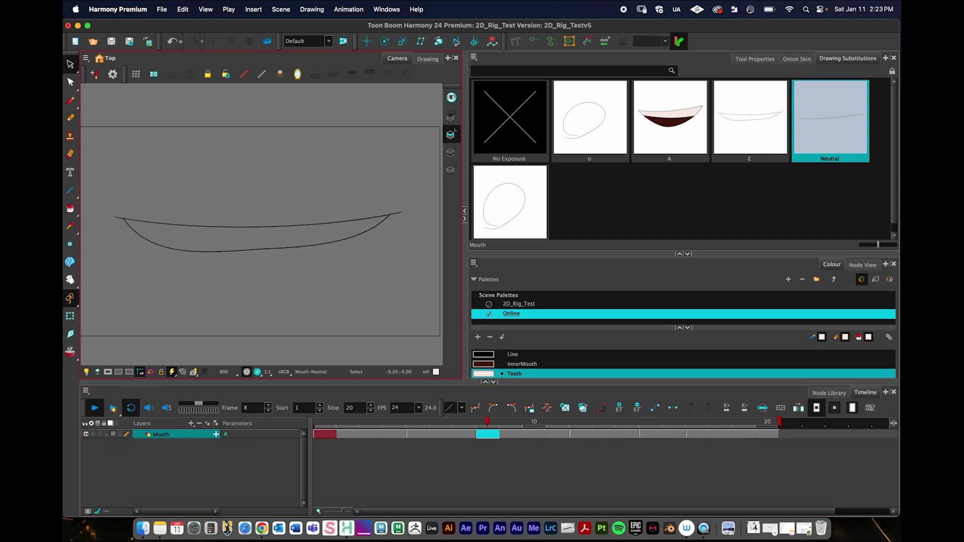